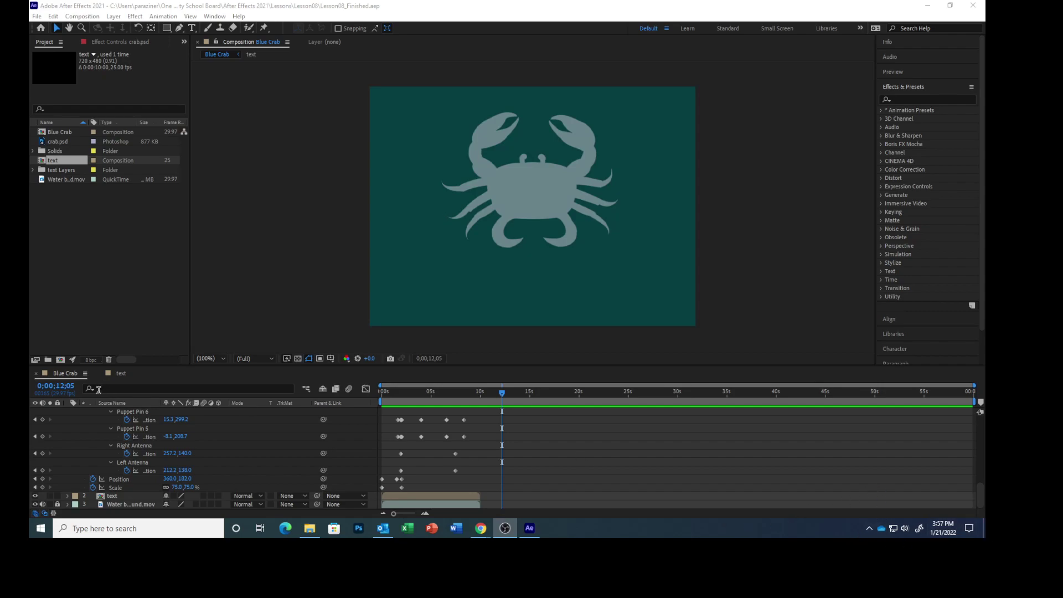
- Collapse the crab.psd layer's puppet properties and deselect the layer
click(158, 410)
scroll(154, 411, up, 10)
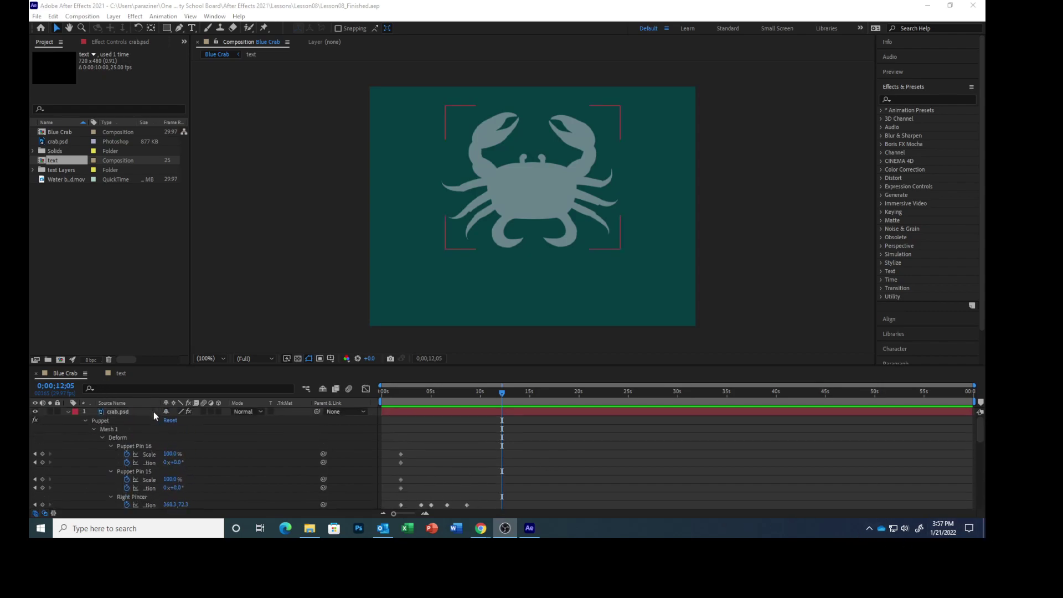
click(67, 411)
click(99, 447)
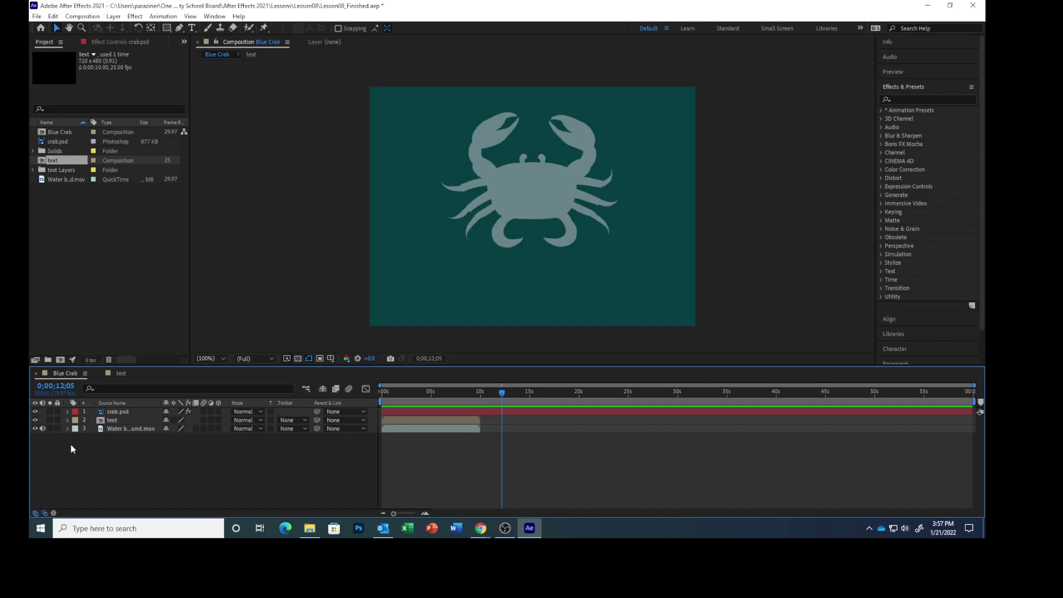
- Jump to 0;00;04;00 and select the Water background.mov layer
click(56, 386)
text(400)
key(Return)
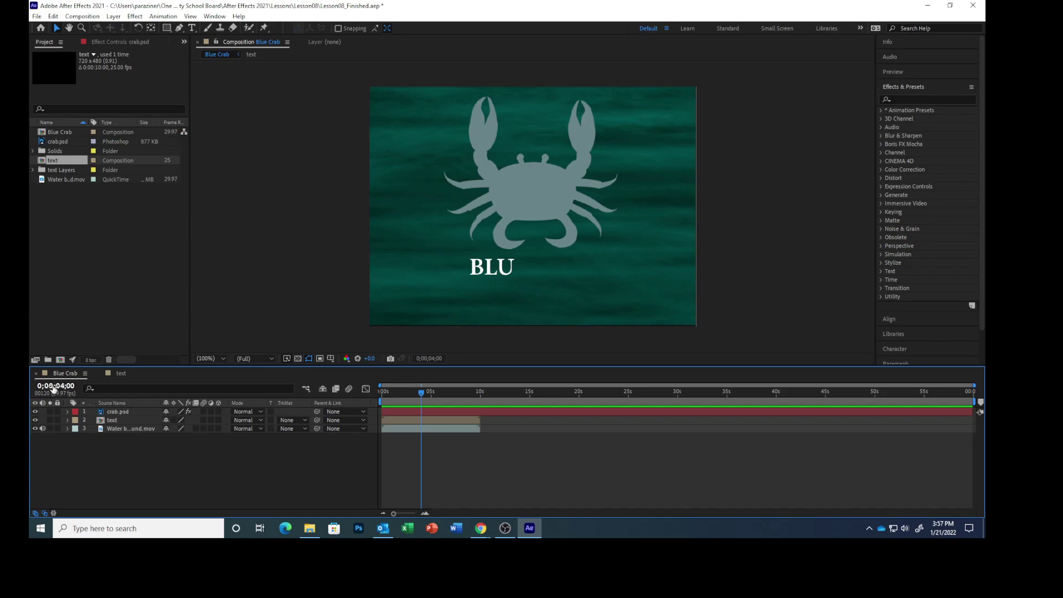
click(128, 430)
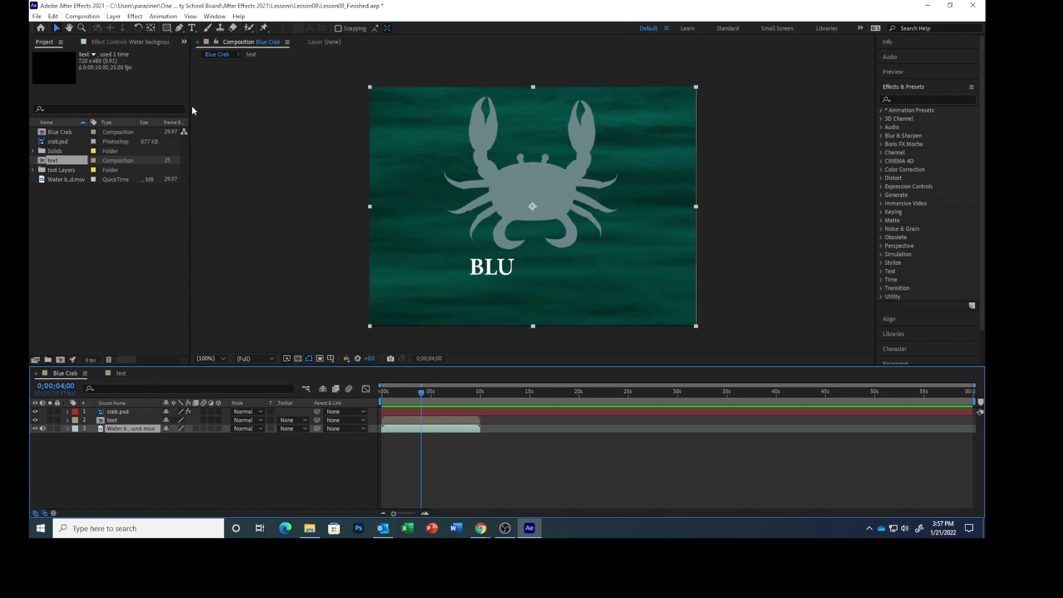
- Switch to the Puppet Advanced Pin Tool
click(264, 28)
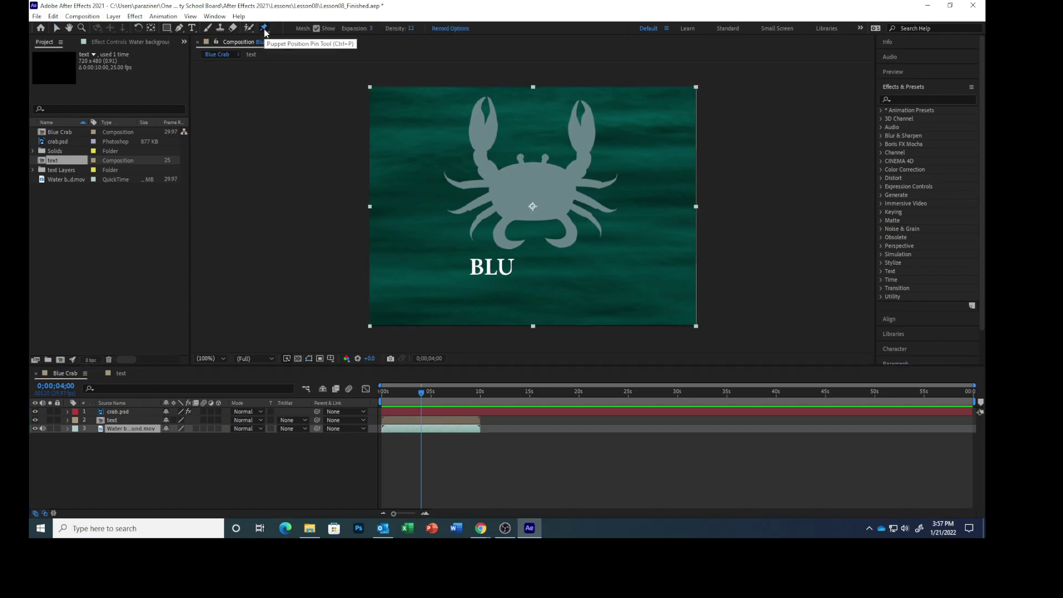
click(264, 29)
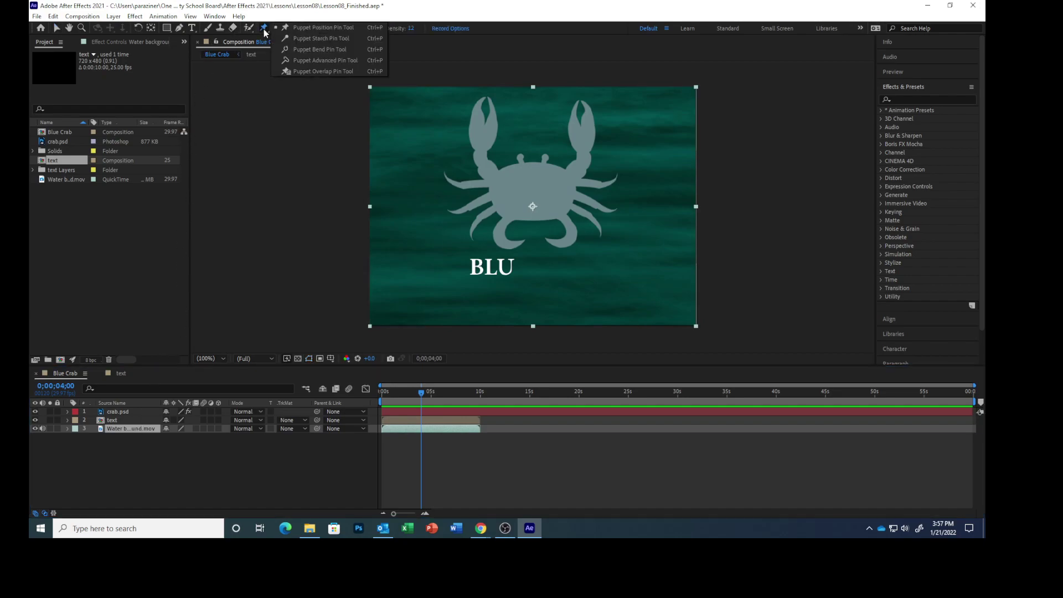
click(304, 59)
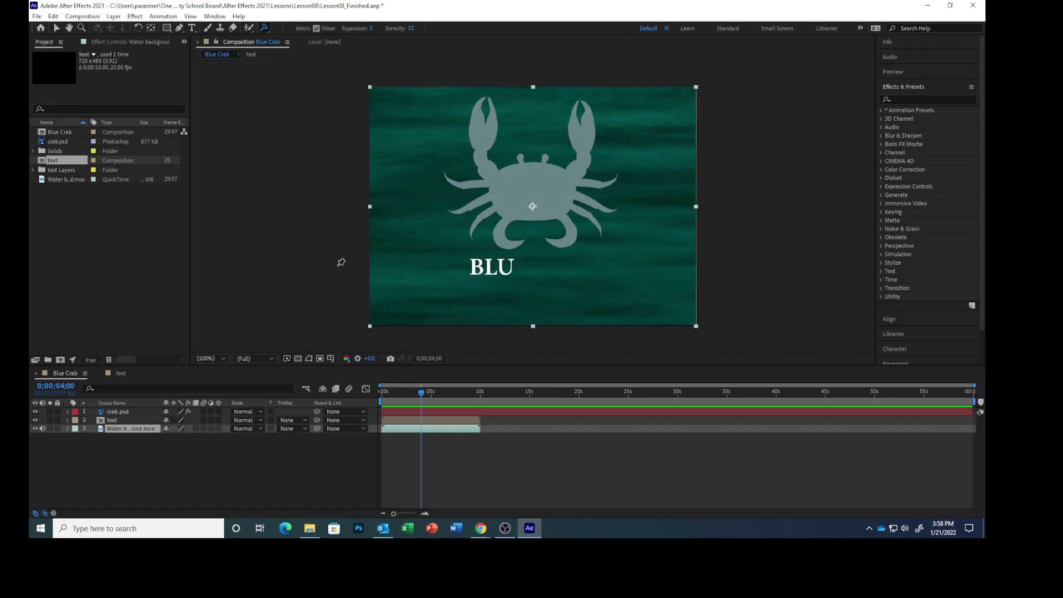
- Pin the water at left, right, top centre and below BLU, then hide the mesh
click(407, 206)
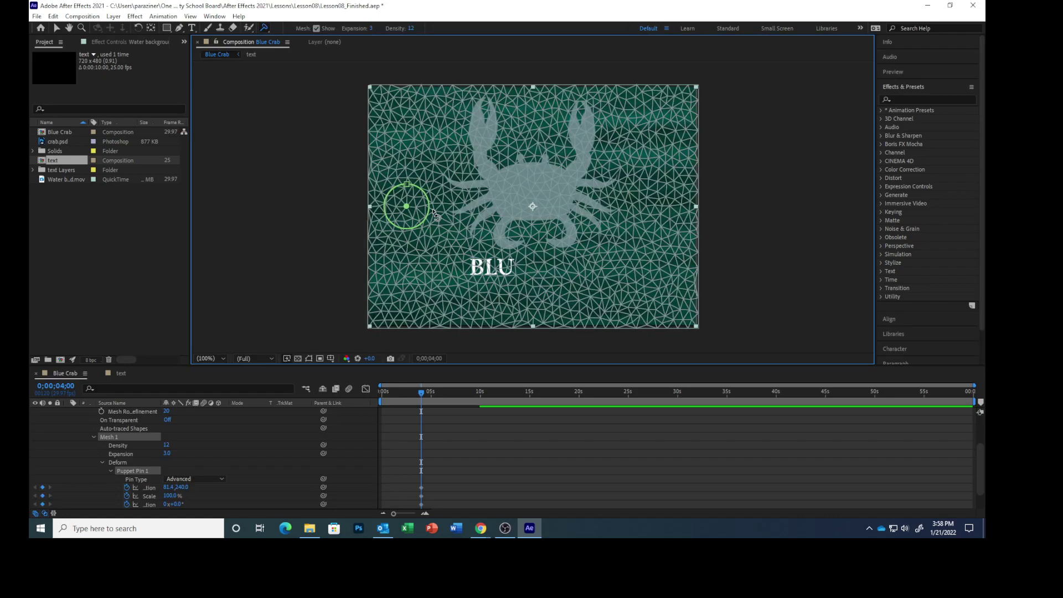
click(661, 203)
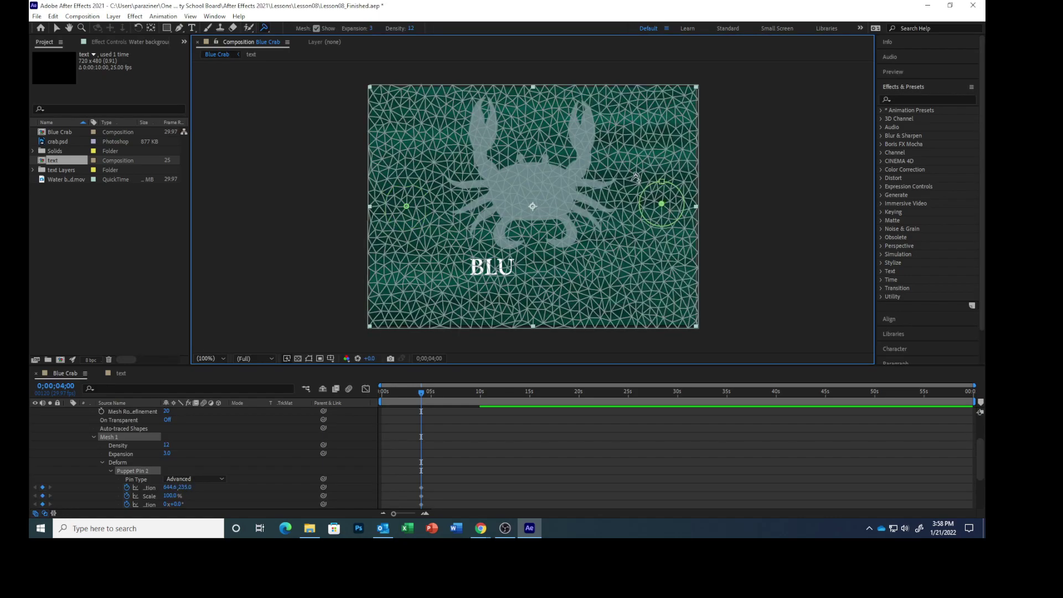
click(535, 114)
click(535, 294)
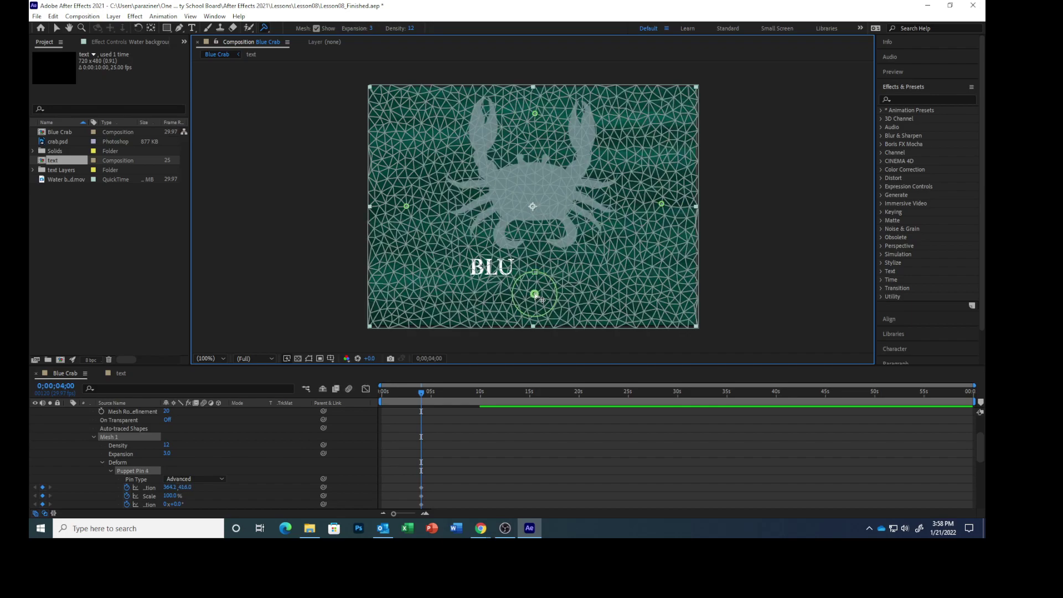
click(317, 29)
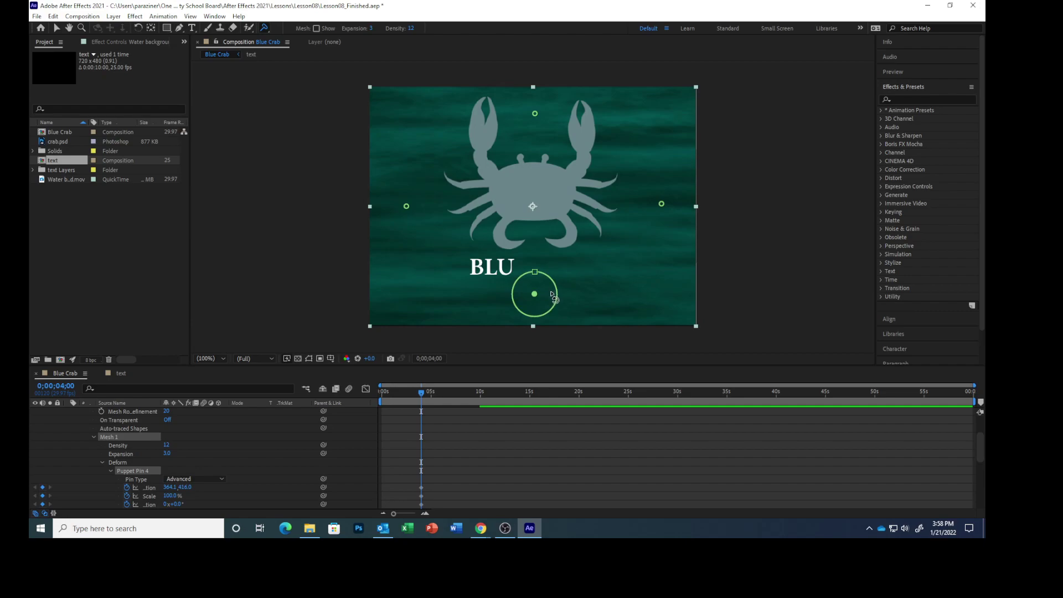
- Rotate the pin below BLU slightly, add Pins 5 and 6 beside it, and delete Pin 7
drag(553, 293, 554, 305)
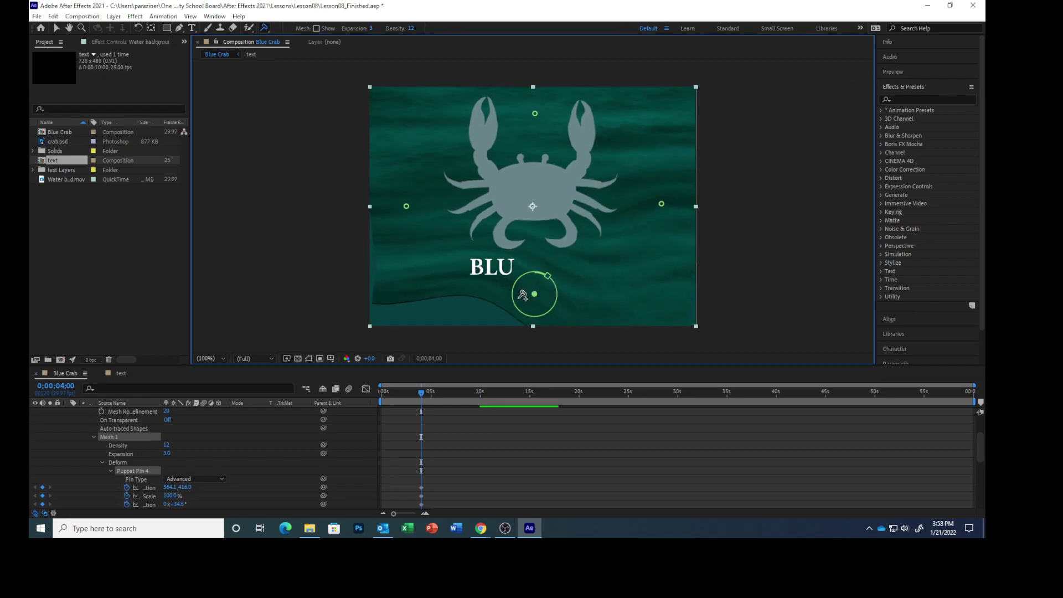
click(519, 298)
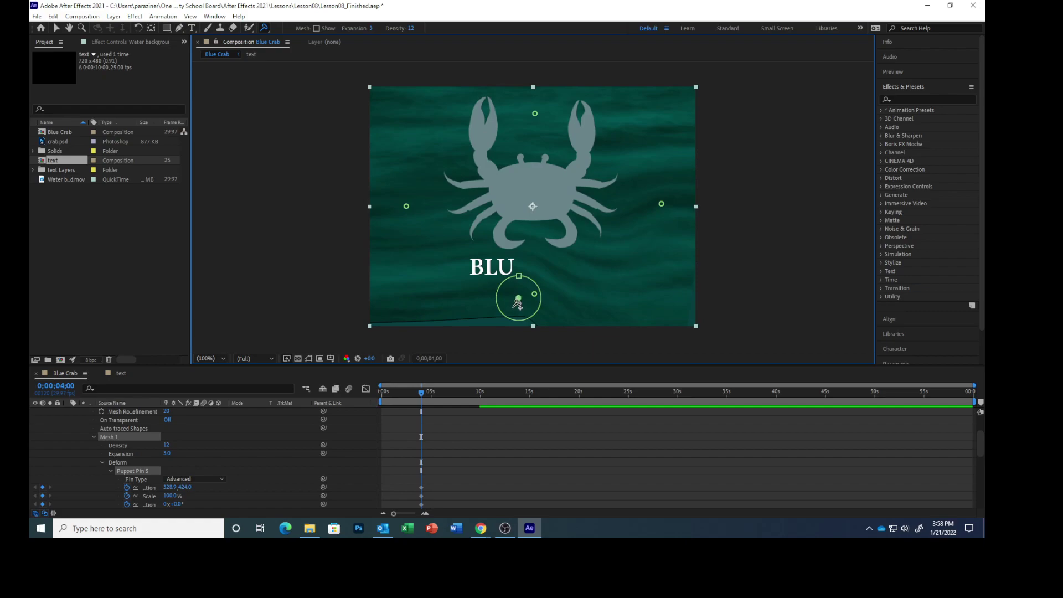
drag(513, 298, 503, 299)
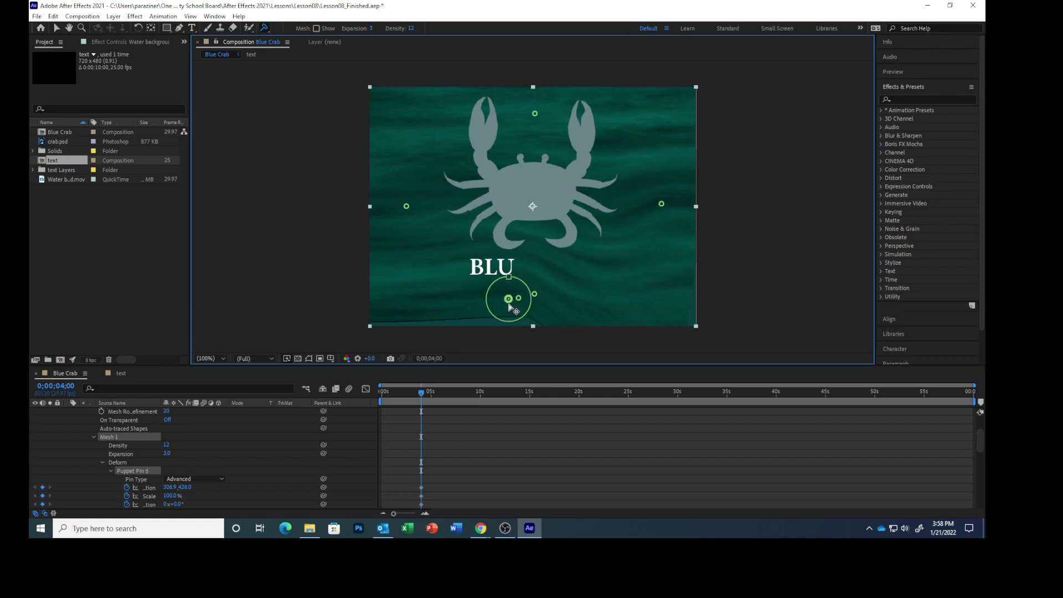
click(517, 293)
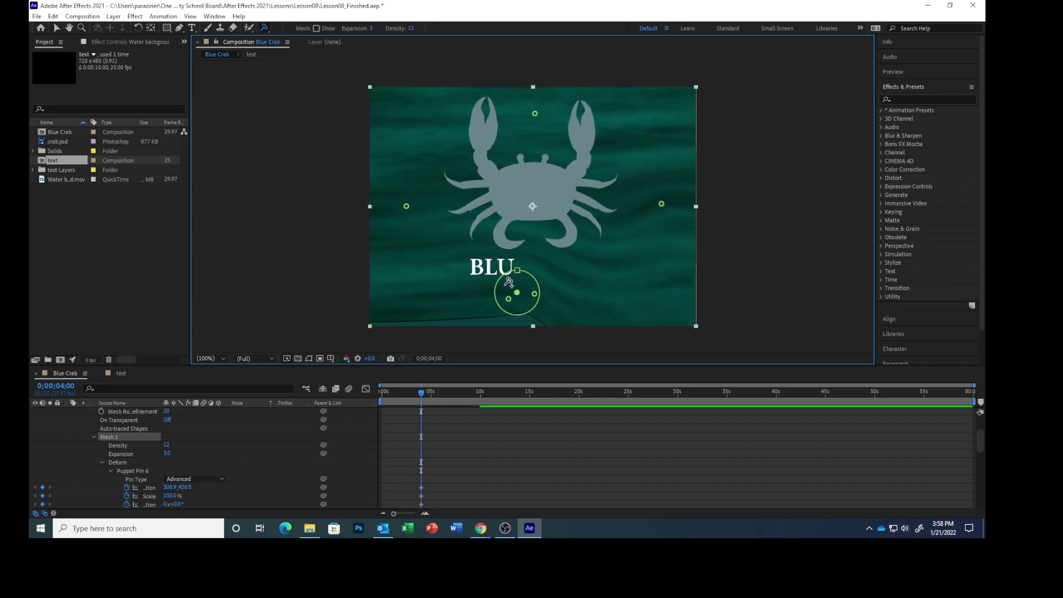
click(503, 288)
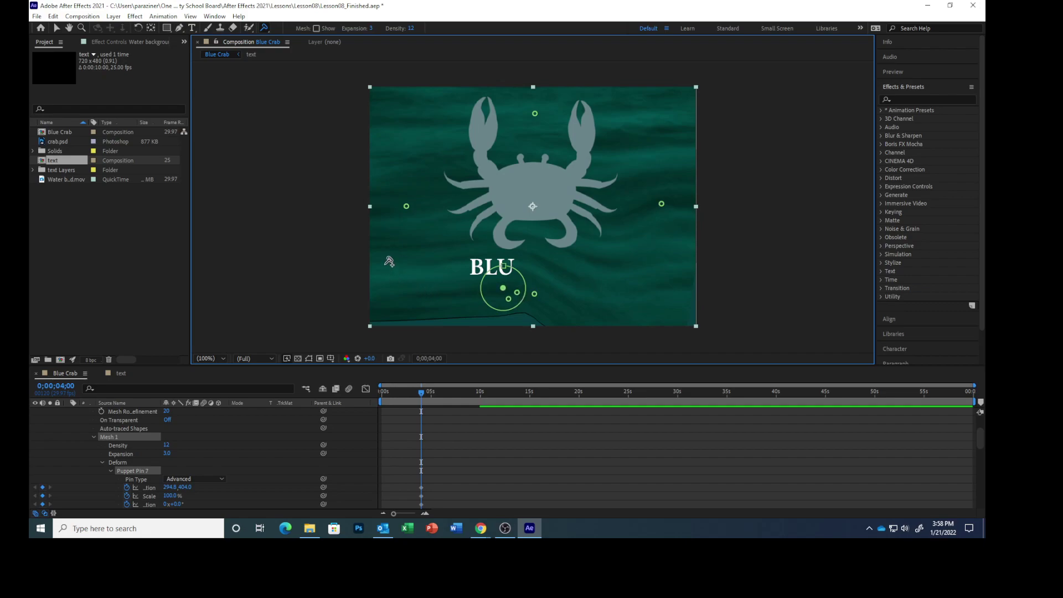
key(Delete)
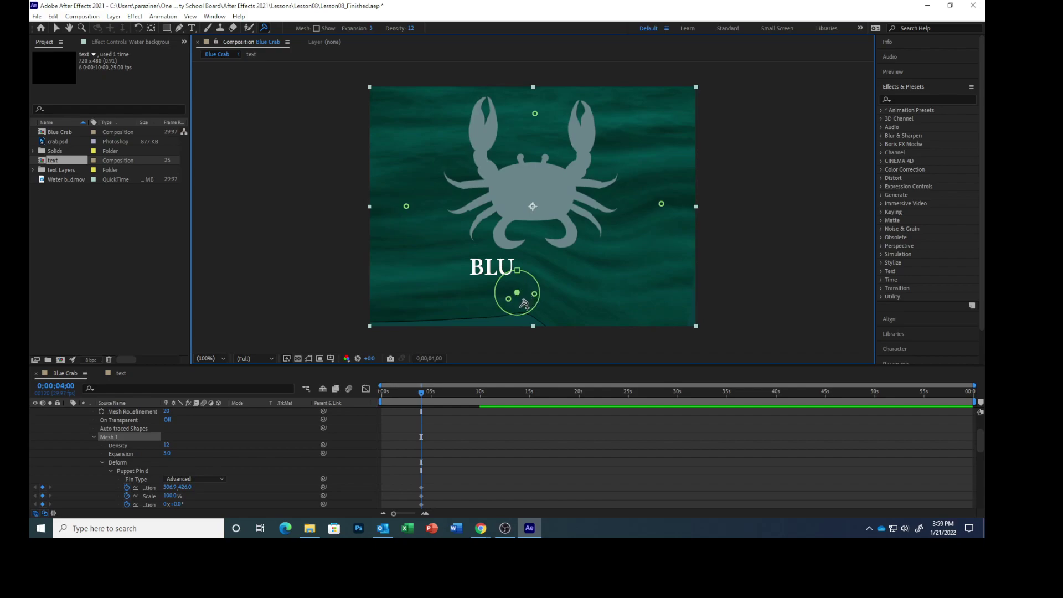
- Rotate the under-BLU pin about 19° and the left pin about 36°, add Pin 8, and pull a pin bottom-left
drag(520, 316, 516, 310)
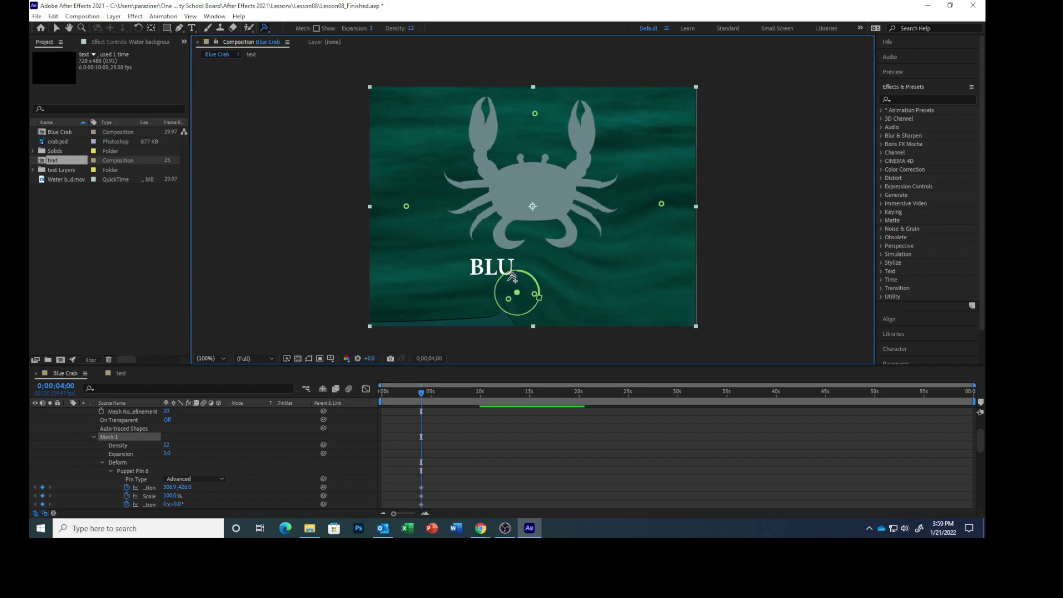
click(508, 280)
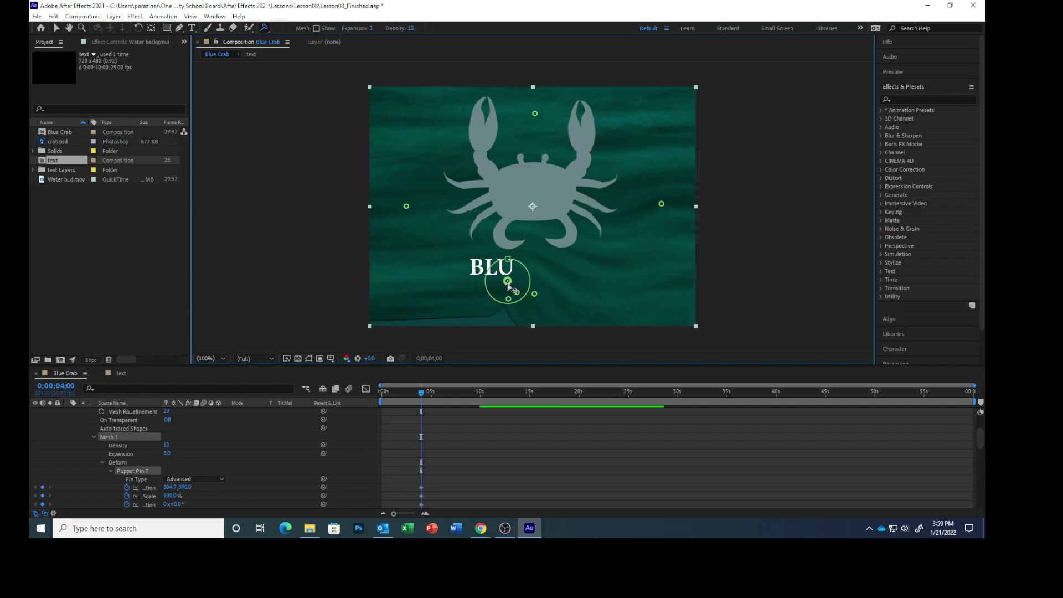
click(407, 207)
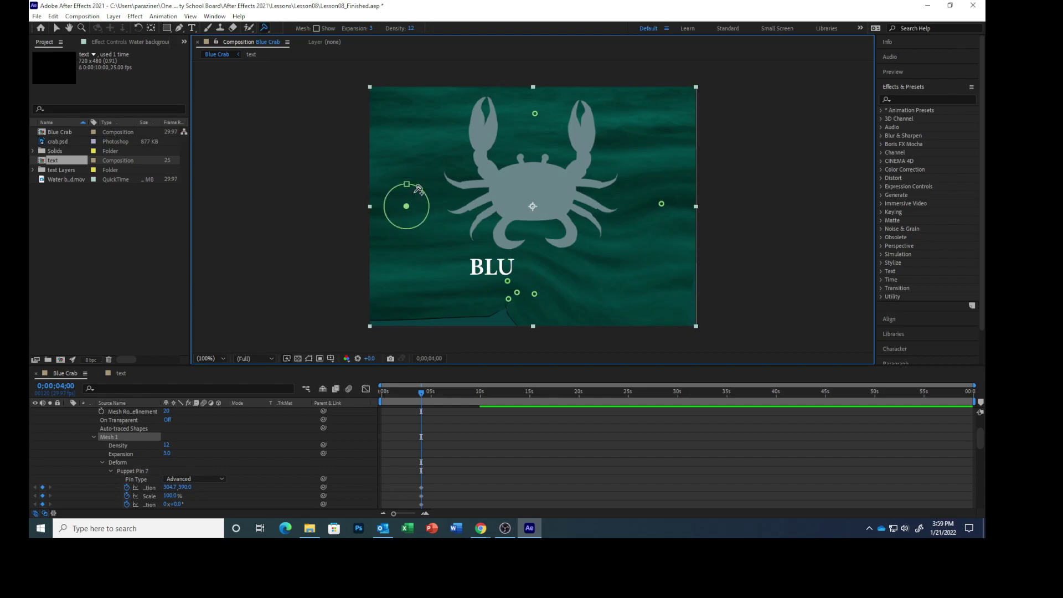
drag(422, 197, 423, 208)
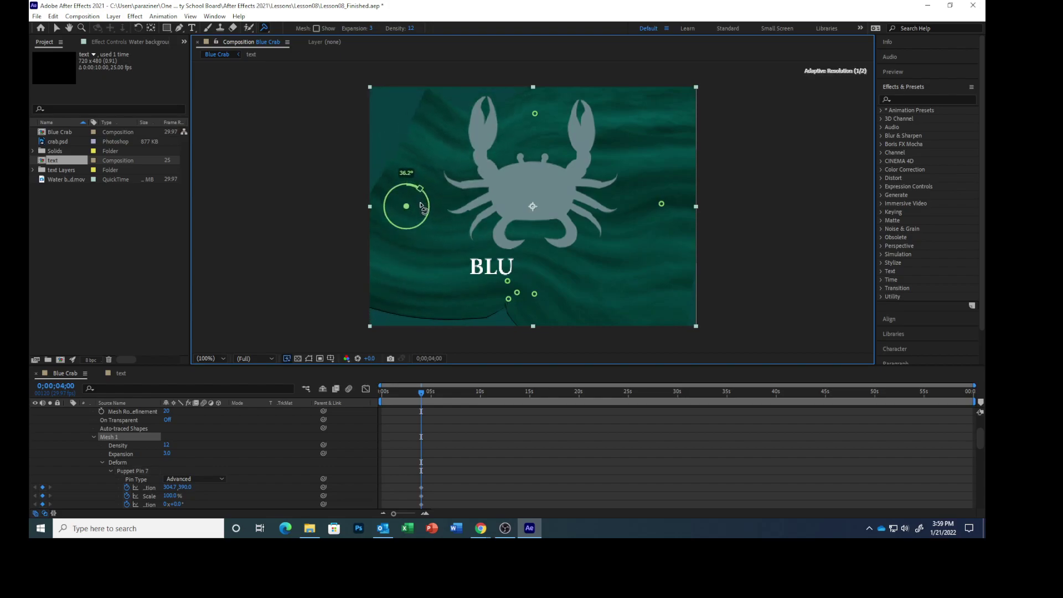
click(401, 195)
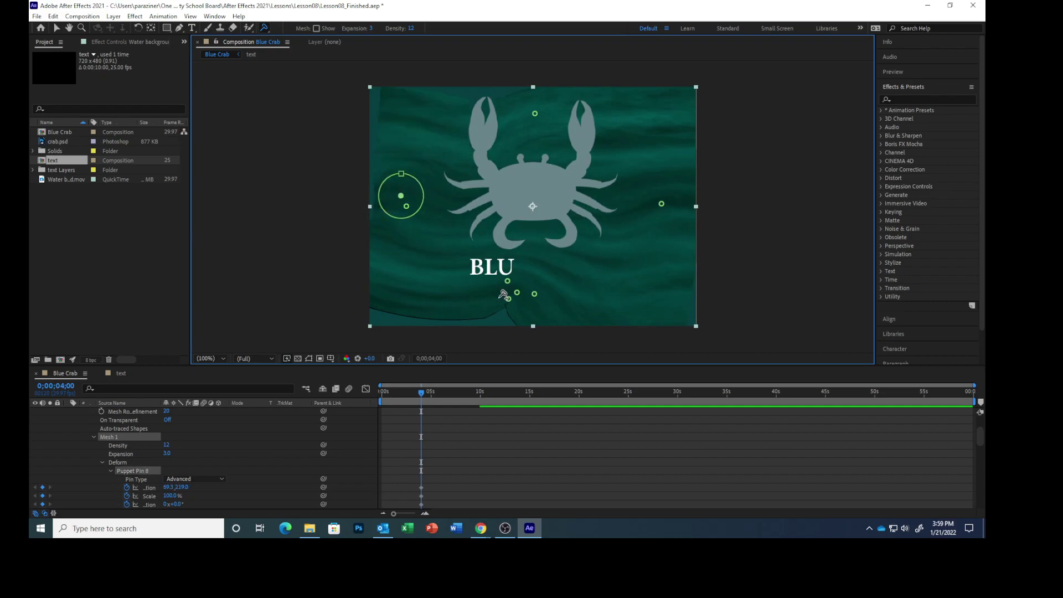
drag(516, 292, 373, 317)
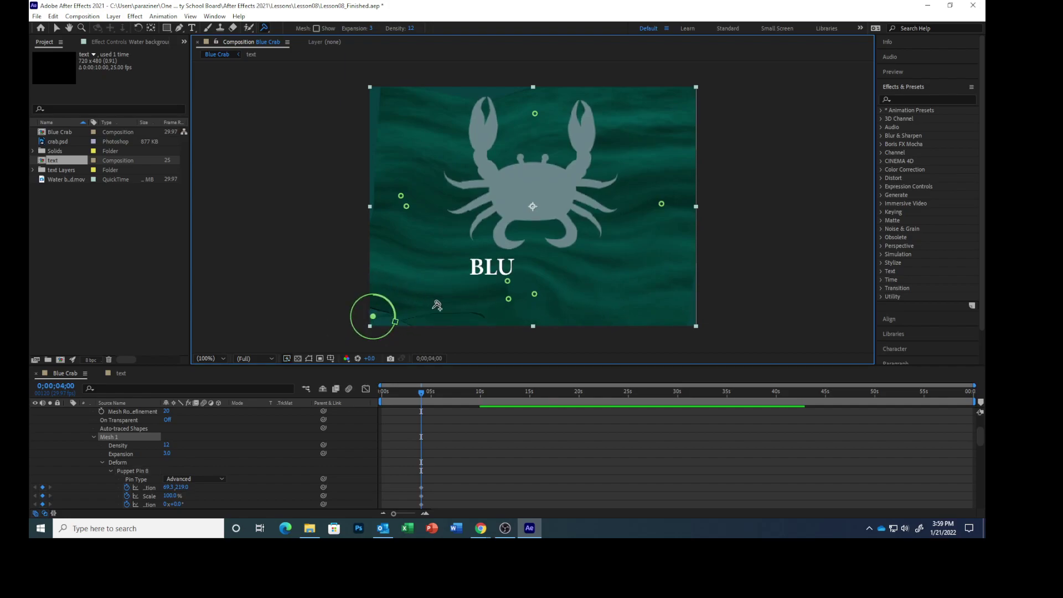
- Add Puppet Pin 9 above the right pin rotated about -28°, and rotate the top pin about 42°
click(662, 206)
click(671, 190)
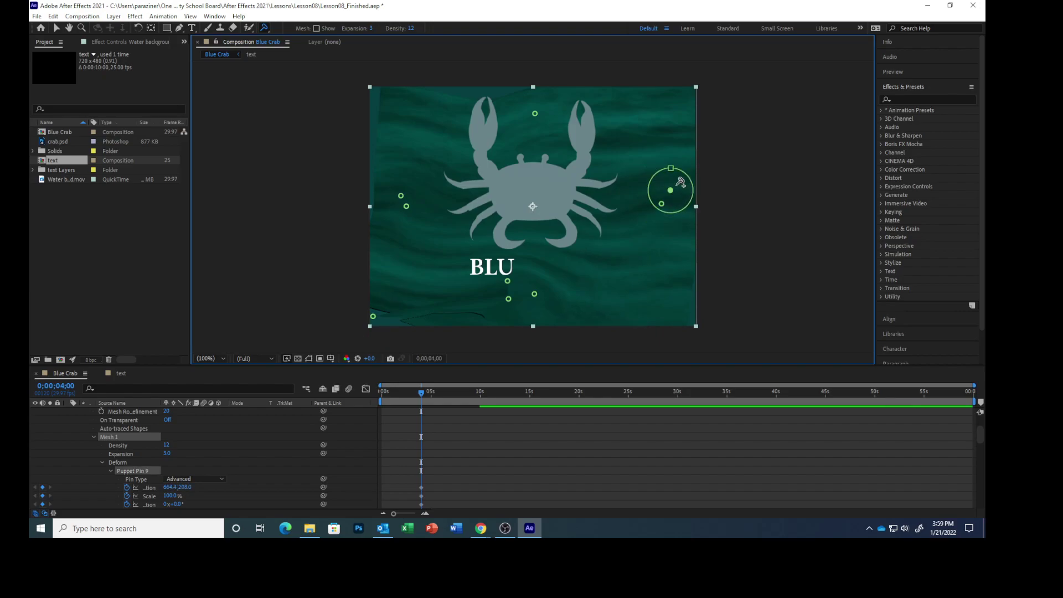
drag(681, 182, 689, 215)
click(536, 114)
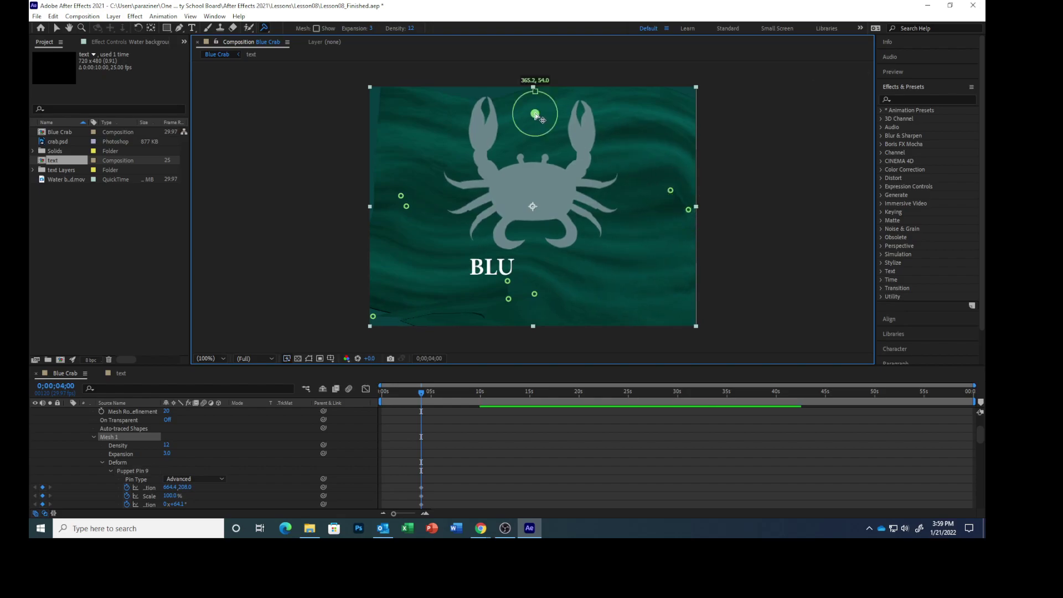
drag(551, 102, 663, 98)
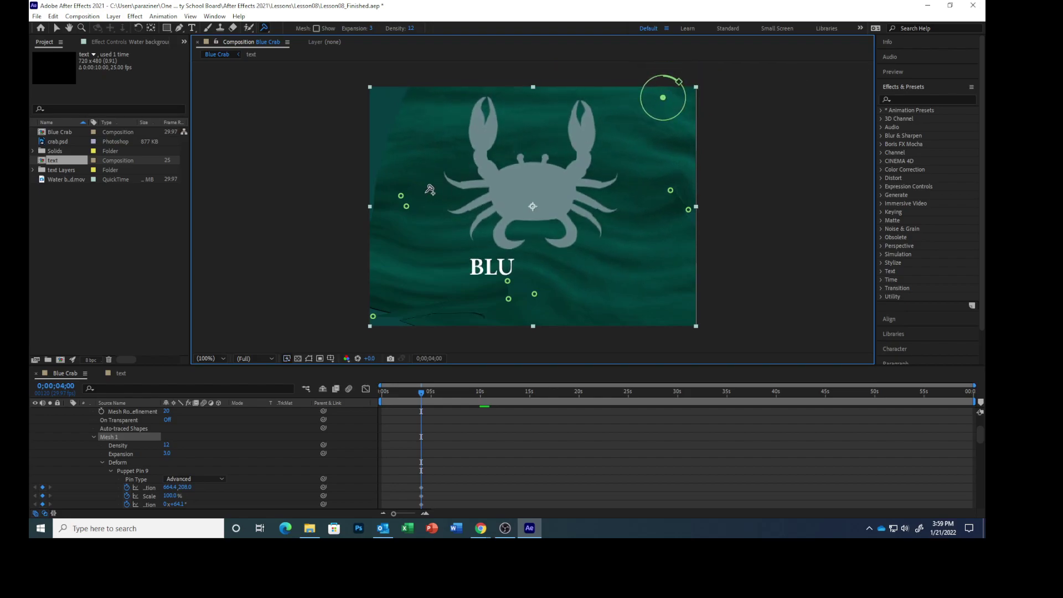
- Drag the left, bottom-left, under-title and lower pins to new positions to distort the water
drag(402, 197, 355, 170)
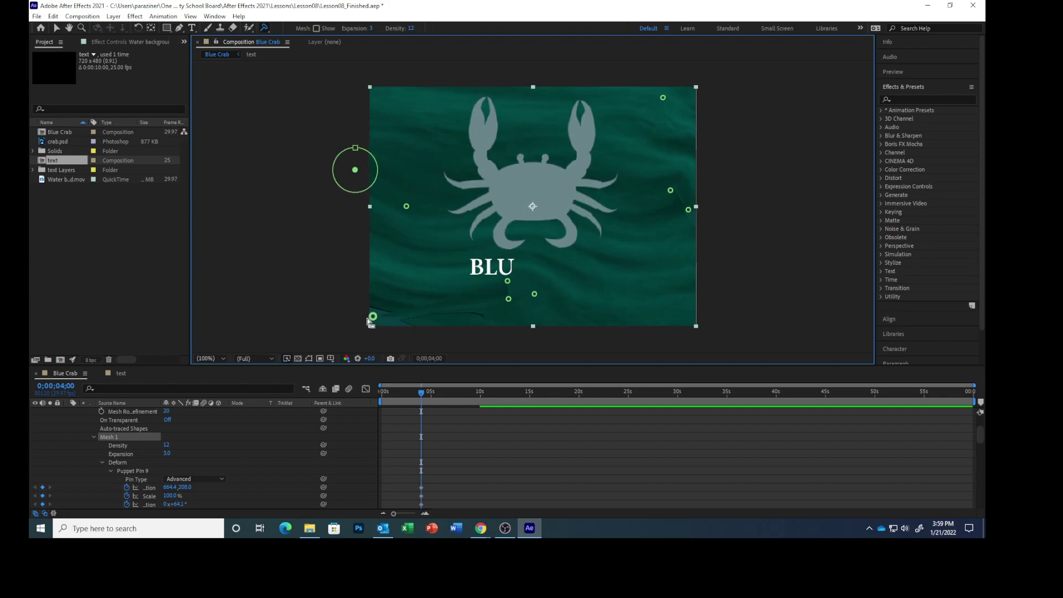
drag(374, 316, 370, 338)
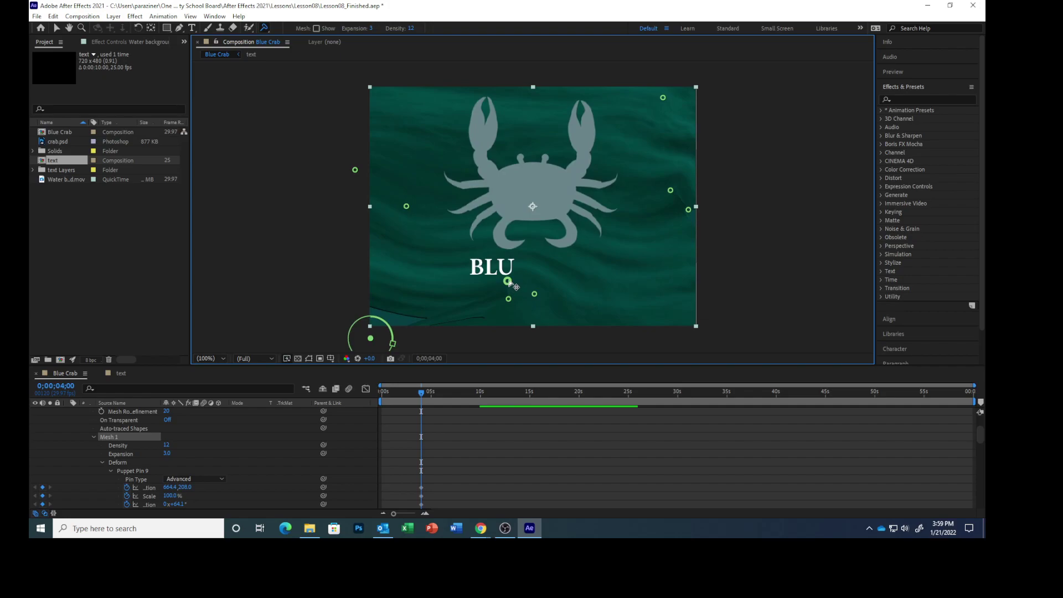
drag(508, 281, 404, 313)
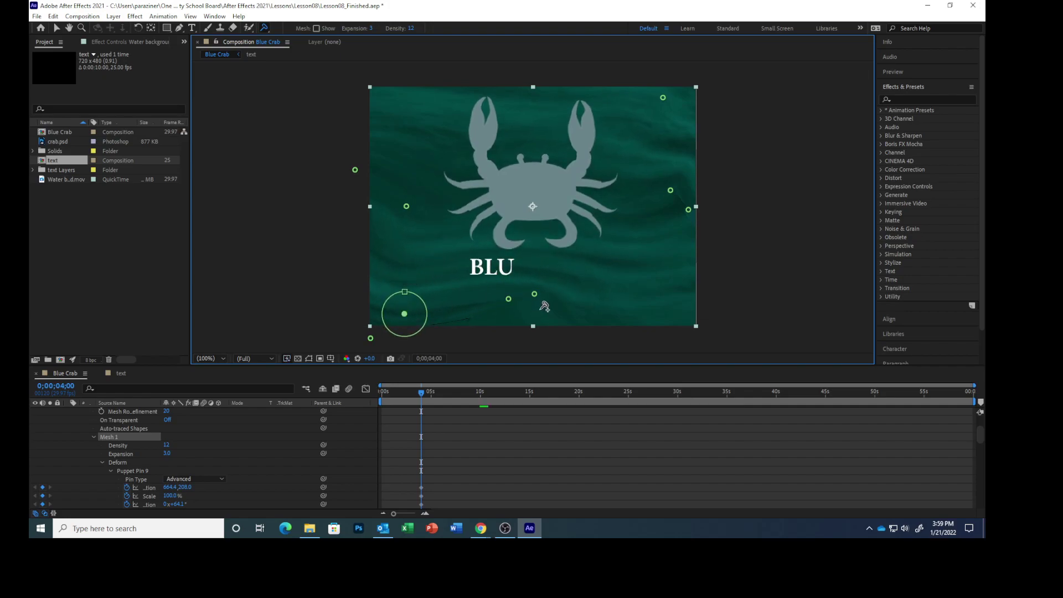
drag(537, 297, 538, 290)
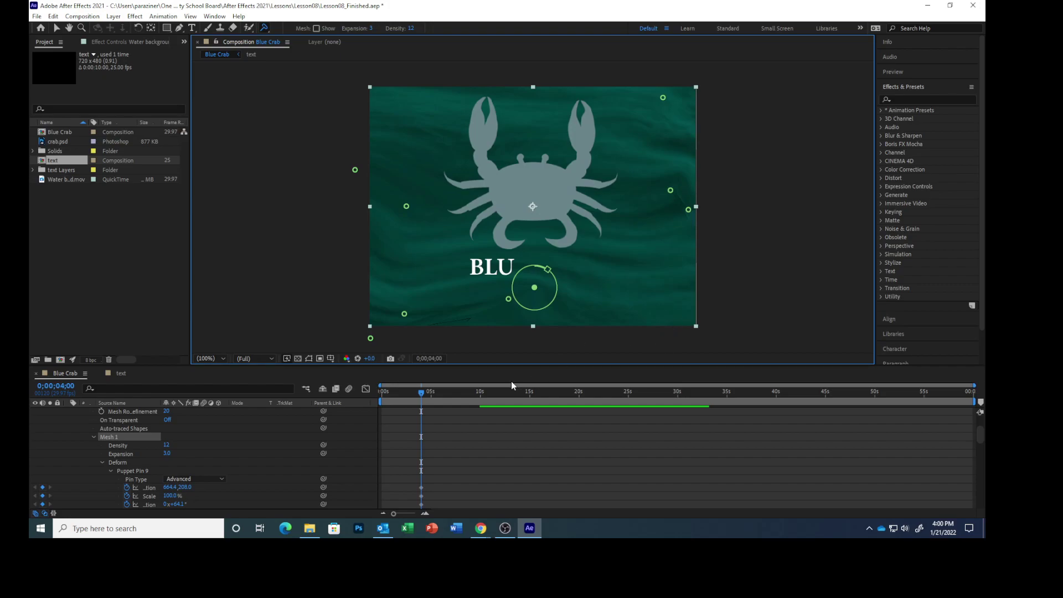
- Preview the animation from the start, then move the work-area end earlier
key(Home)
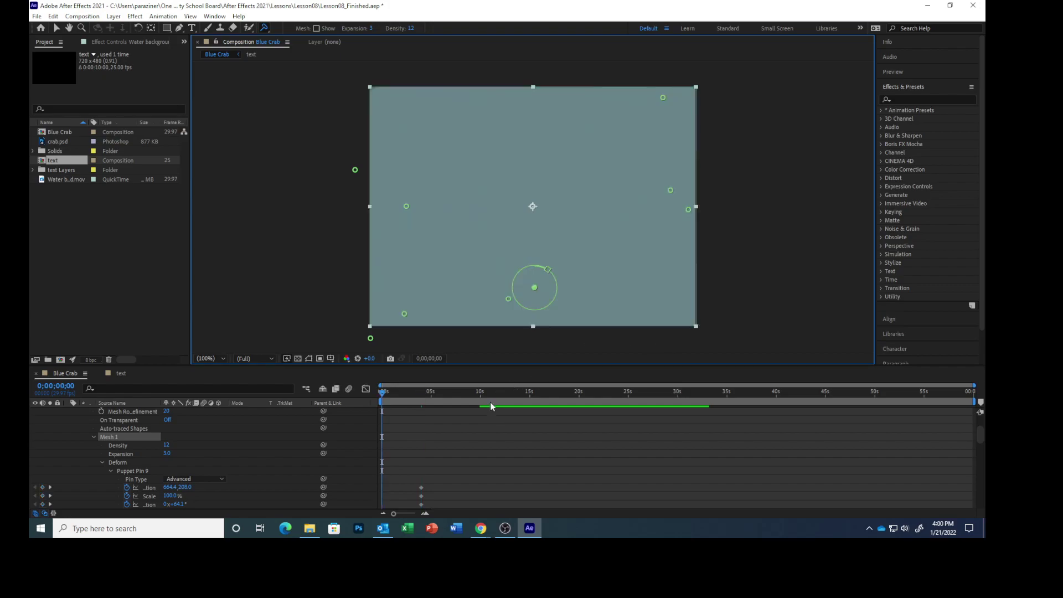
key(space)
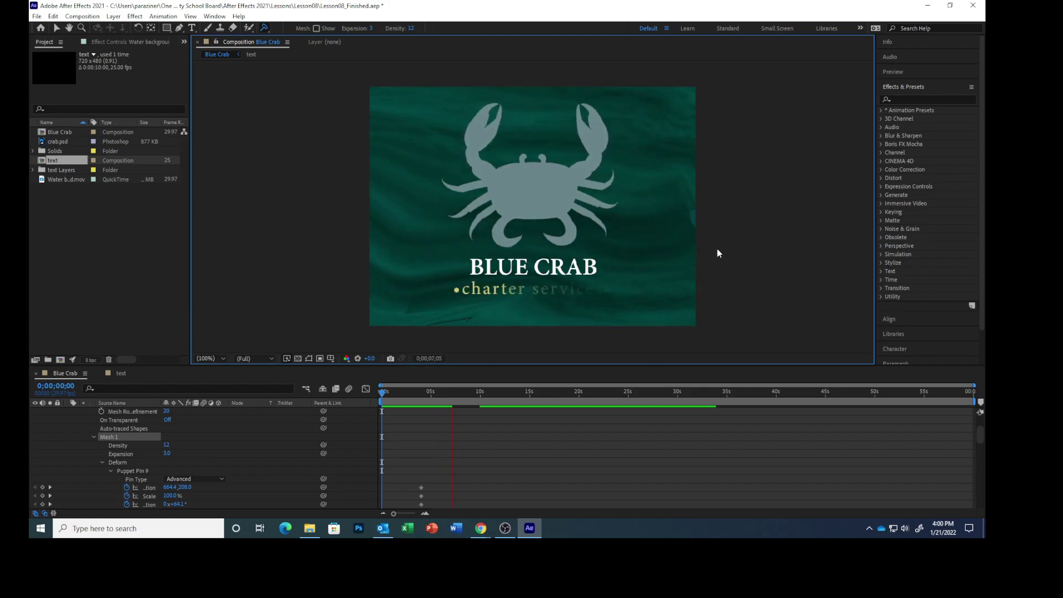
key(space)
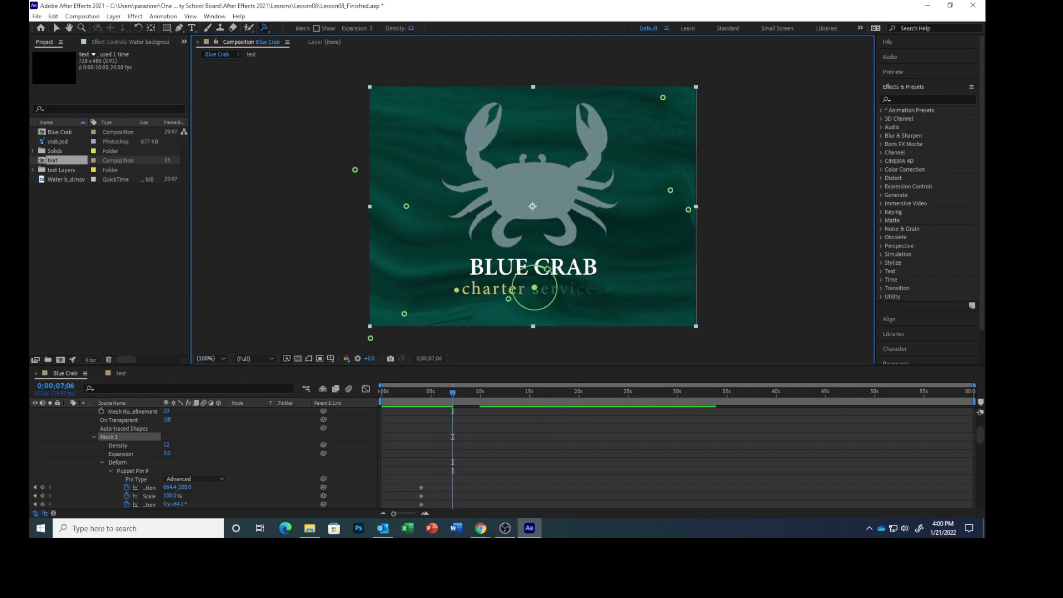
drag(974, 401, 838, 402)
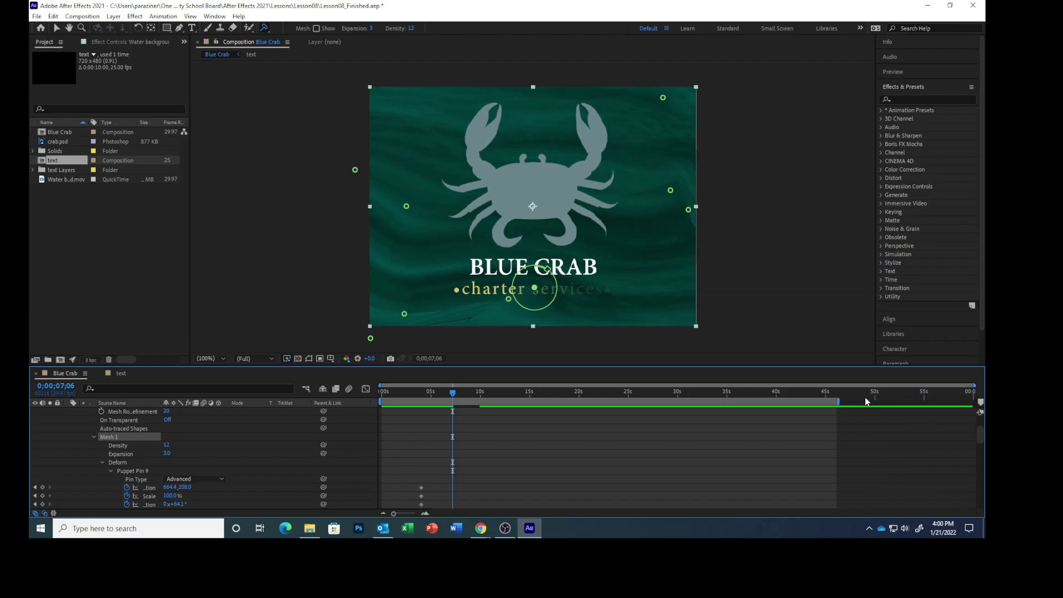
- Zoom the time ruler in so the first seconds fill the timeline
drag(974, 385, 837, 396)
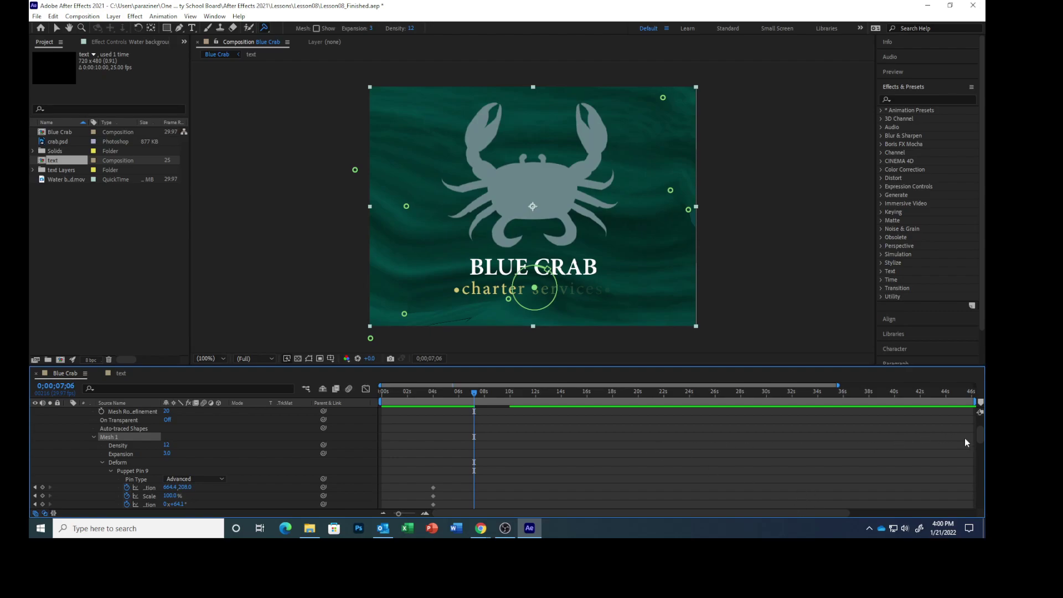
click(505, 528)
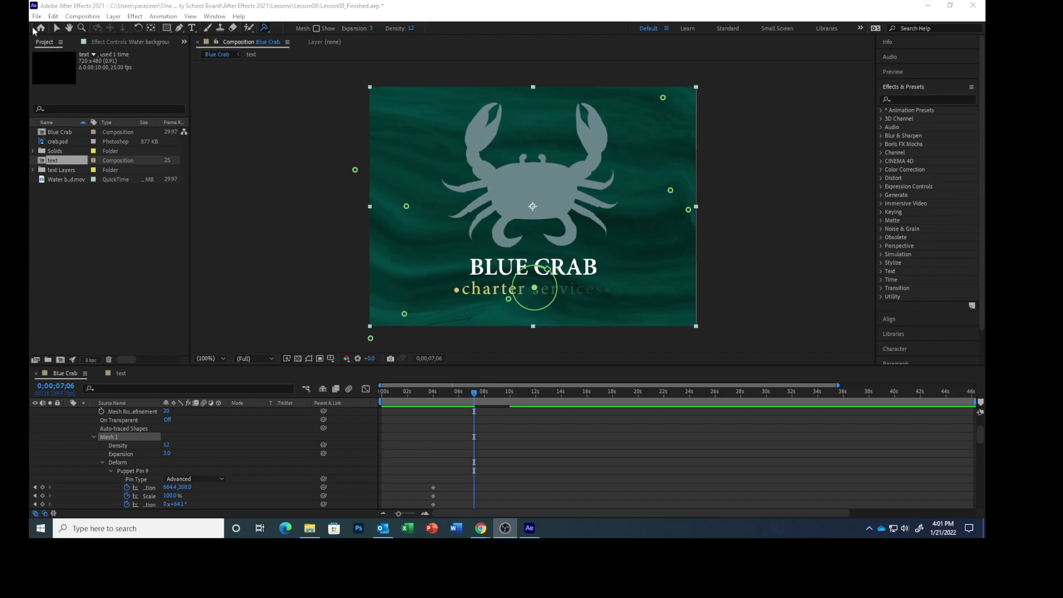
scroll(127, 421, up, 3)
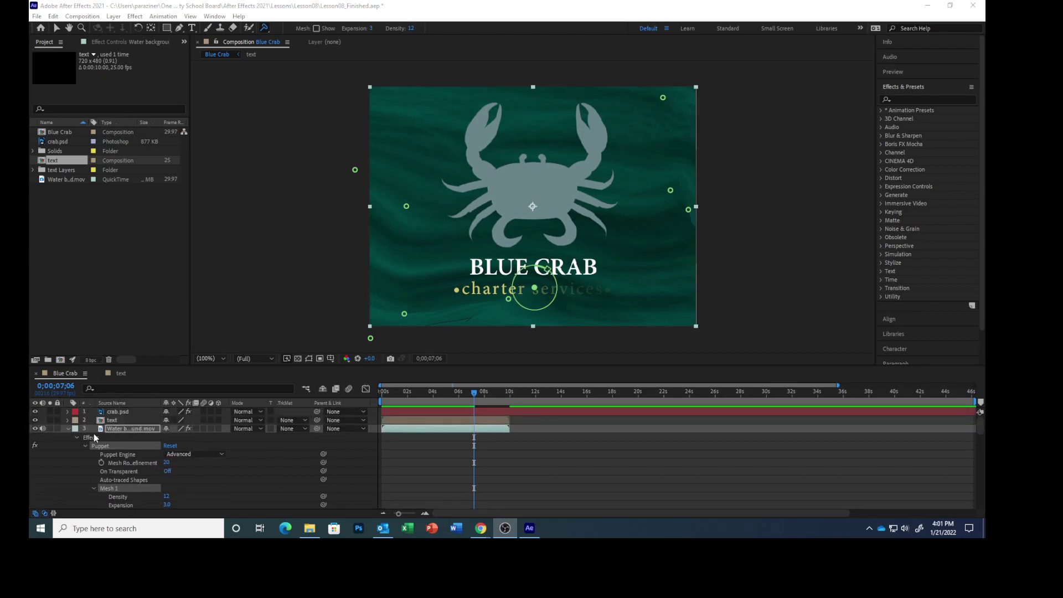
- Collapse the water layer's Puppet properties and save the project
click(69, 429)
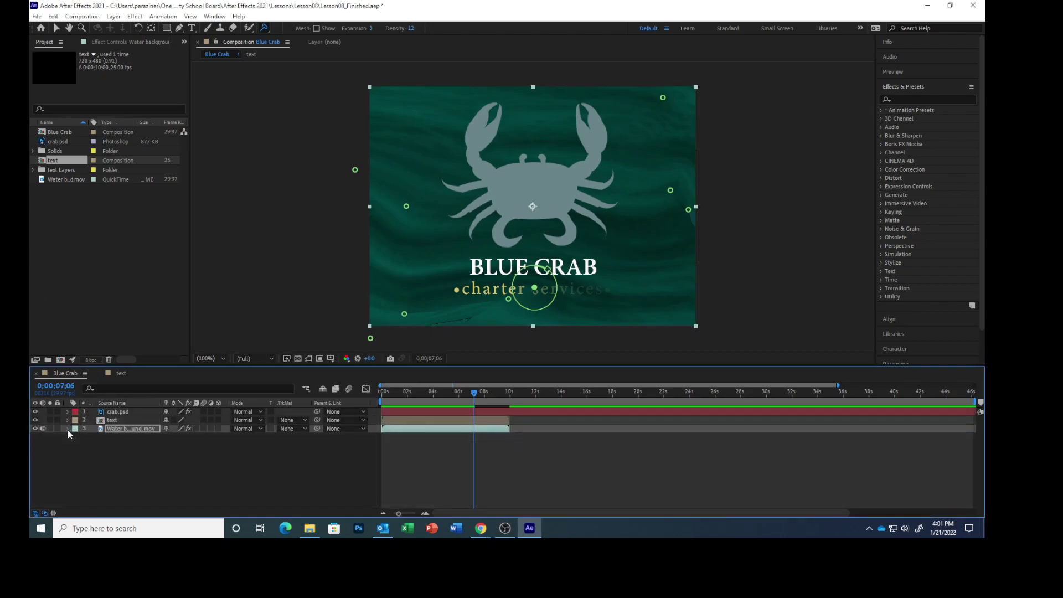
click(36, 16)
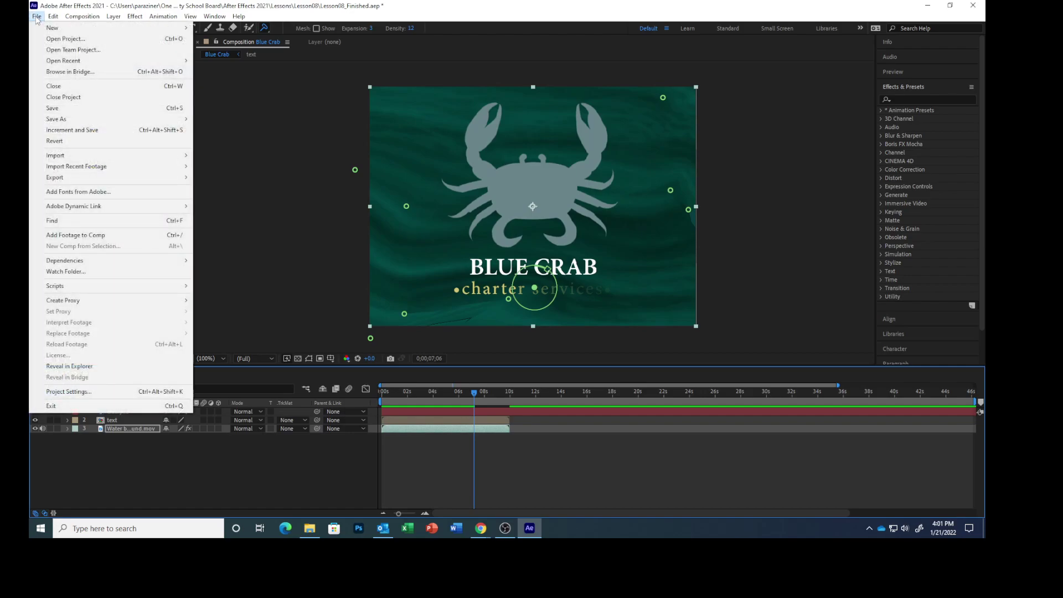
click(46, 108)
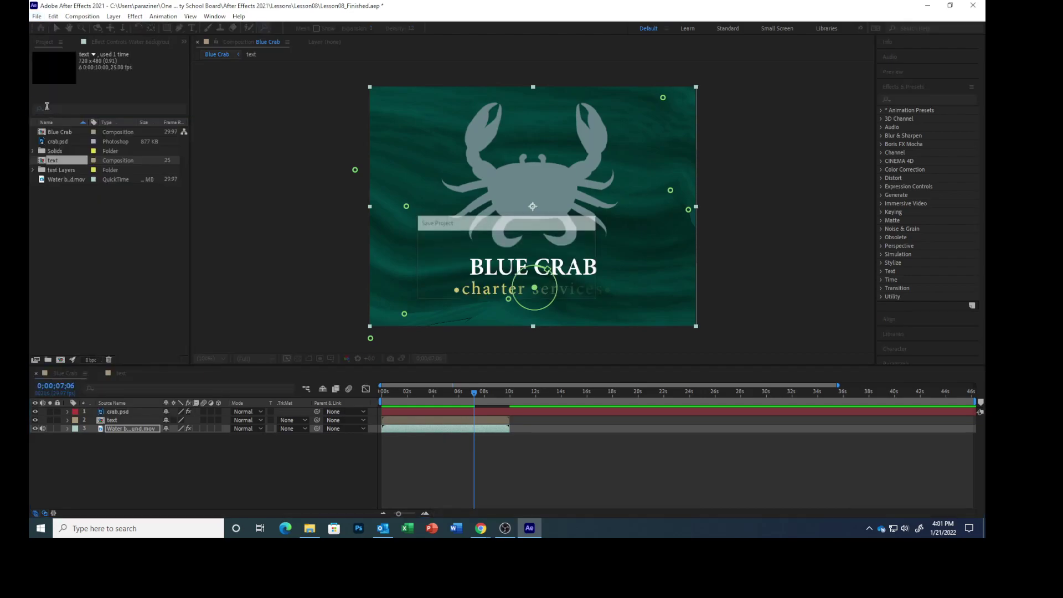
- Save the project as a new file named Motionsketch
click(36, 16)
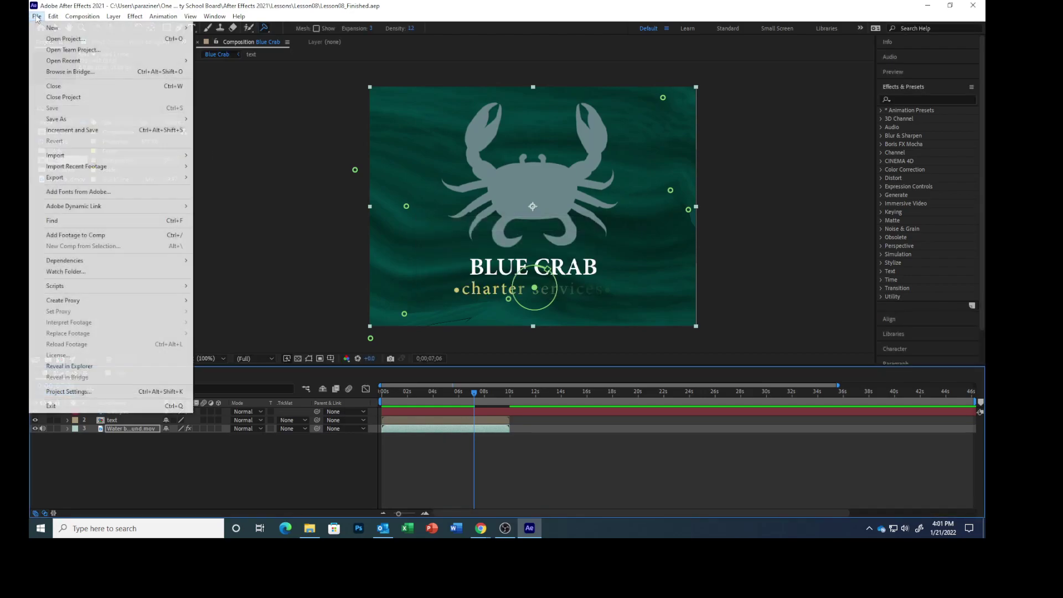
mouse_move(59, 119)
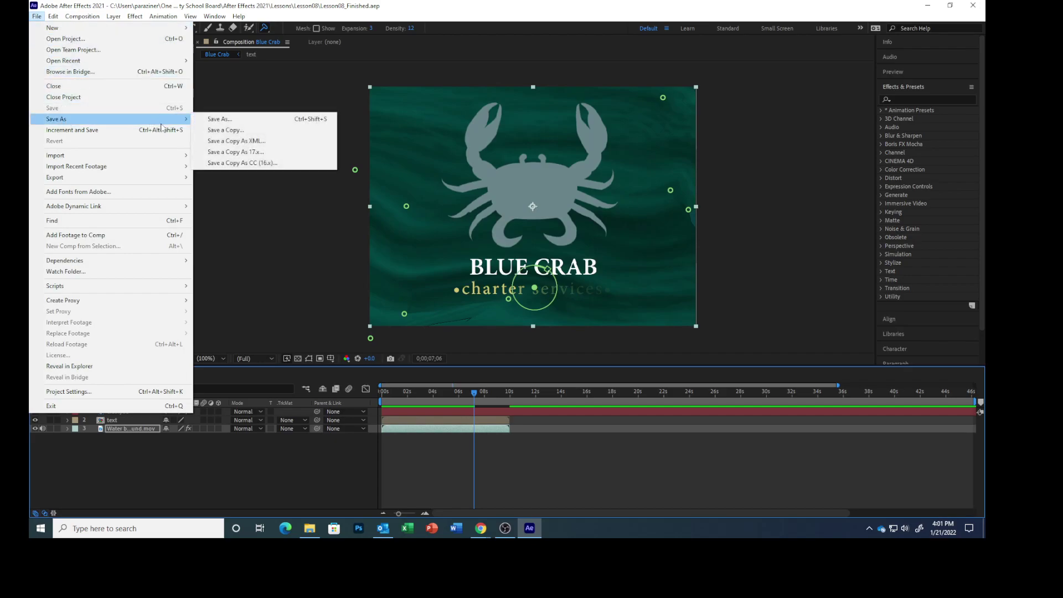
click(220, 121)
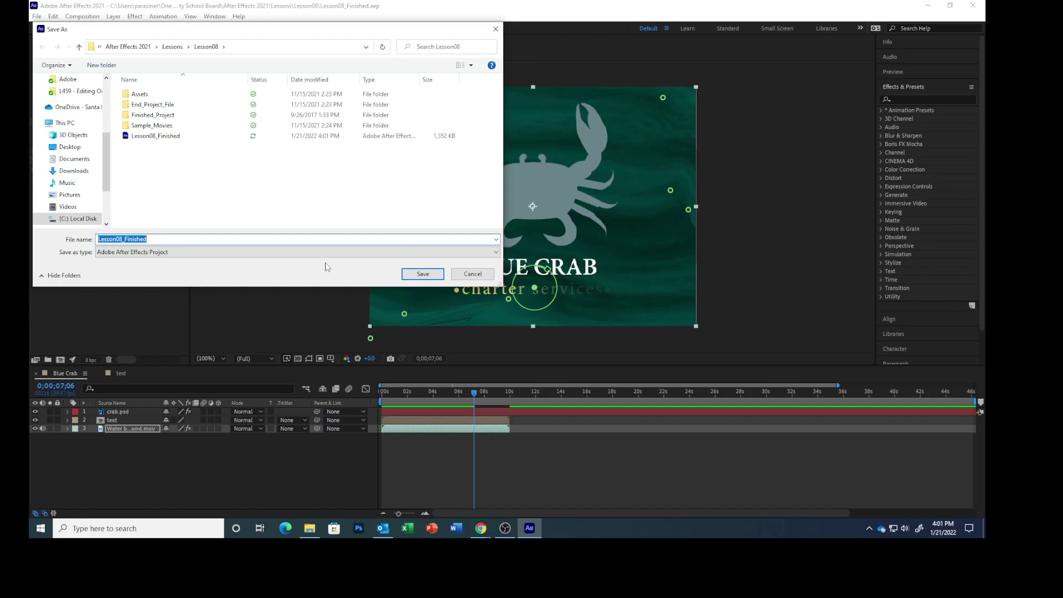
text(Motionsketch)
click(423, 276)
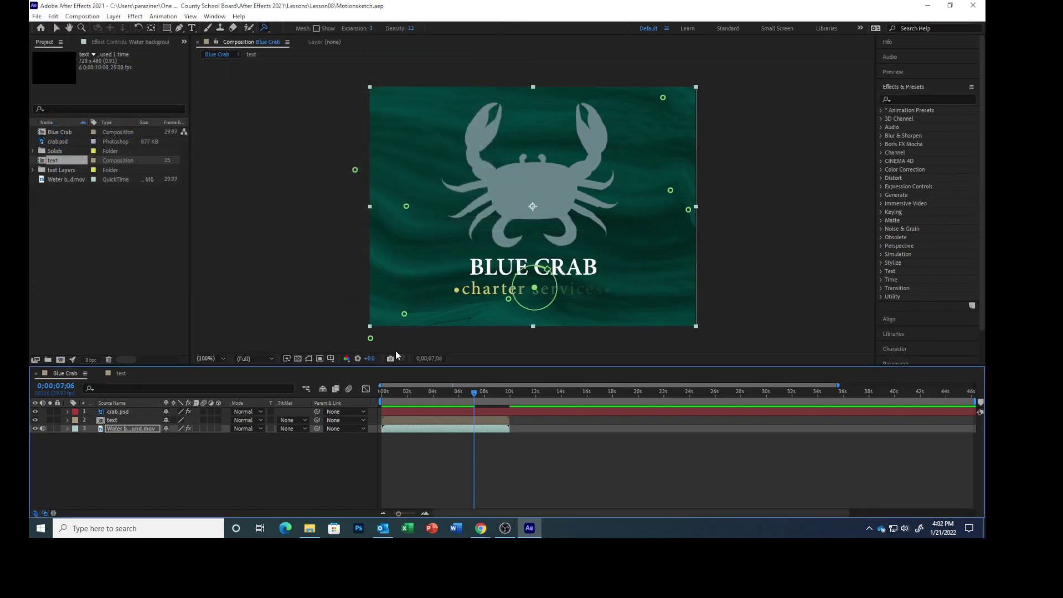
- Jump to 0;00;01;27 and select the crab.psd layer
click(60, 386)
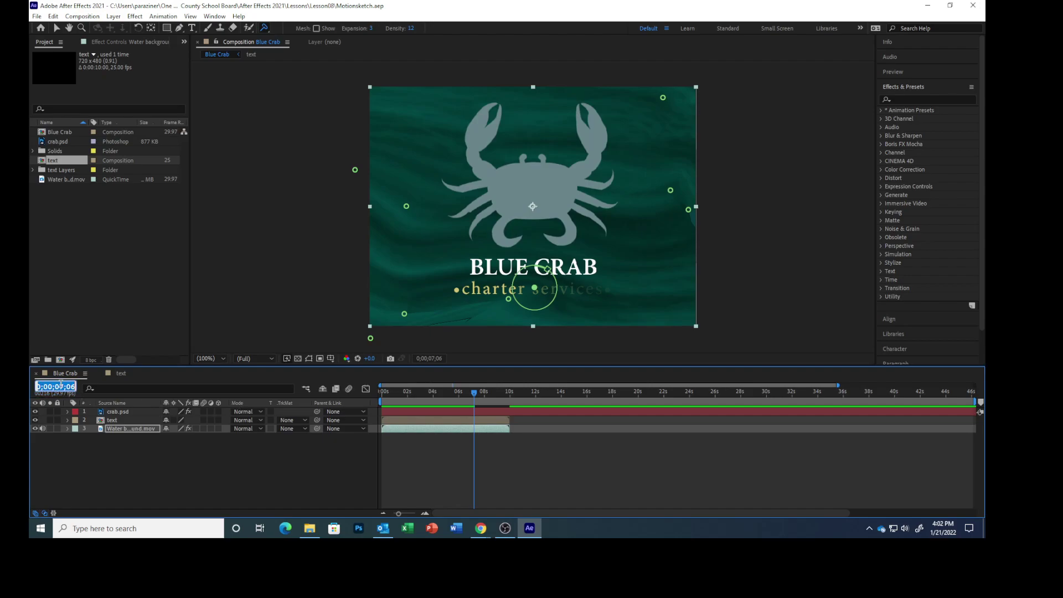
text(127)
key(Return)
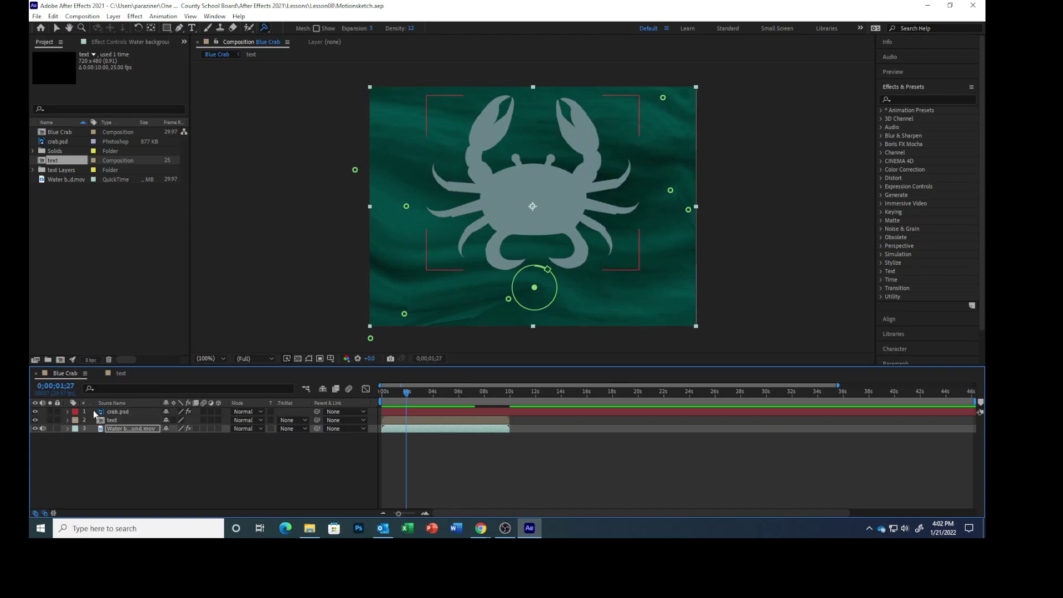
click(117, 413)
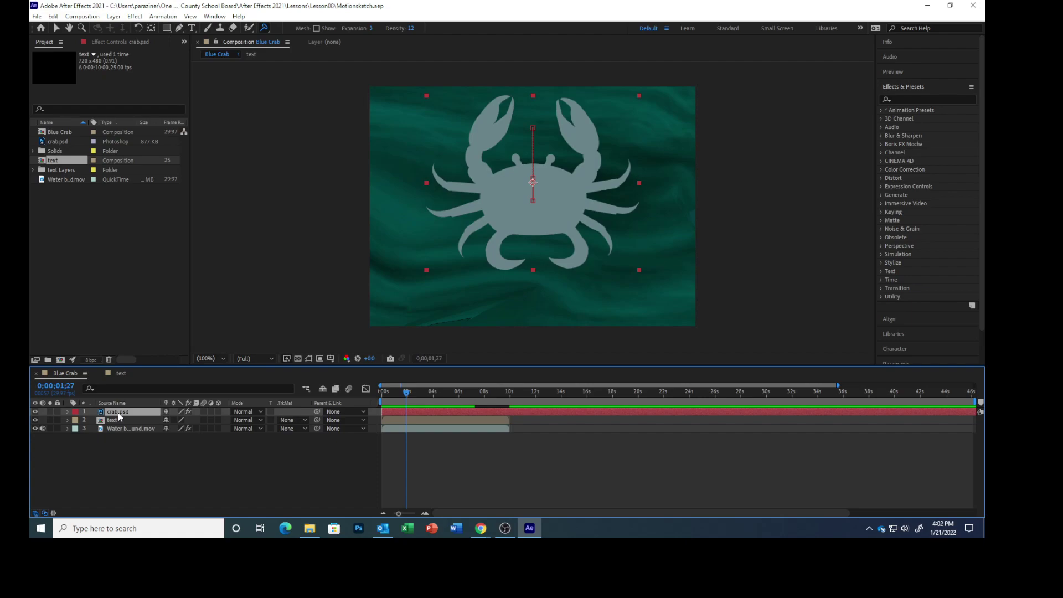
- Reveal the crab's keyframed properties with U and marquee-select all Left Pincer keyframes
key(u)
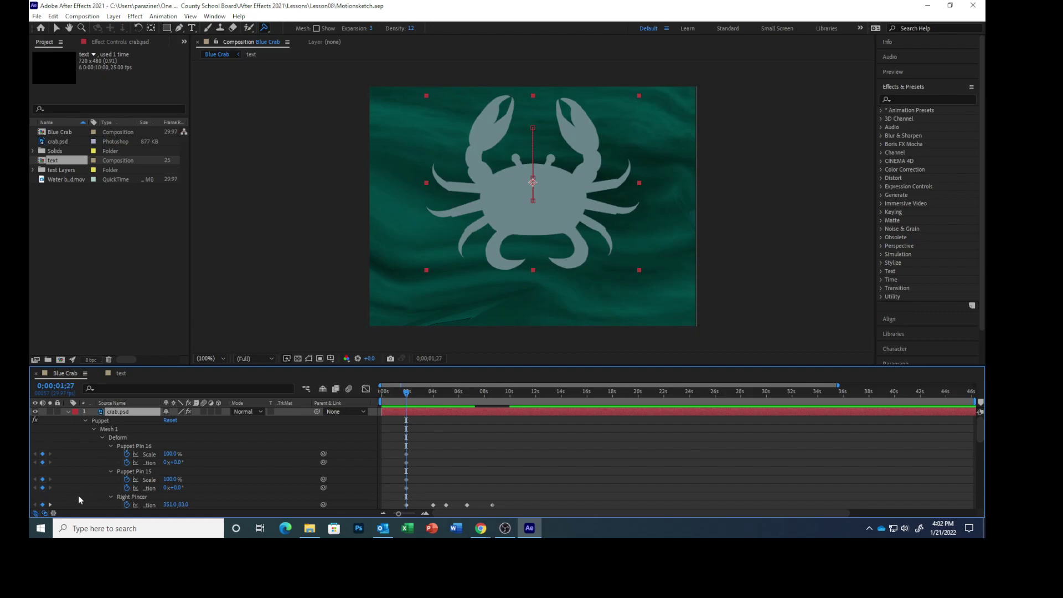
scroll(192, 477, down, 3)
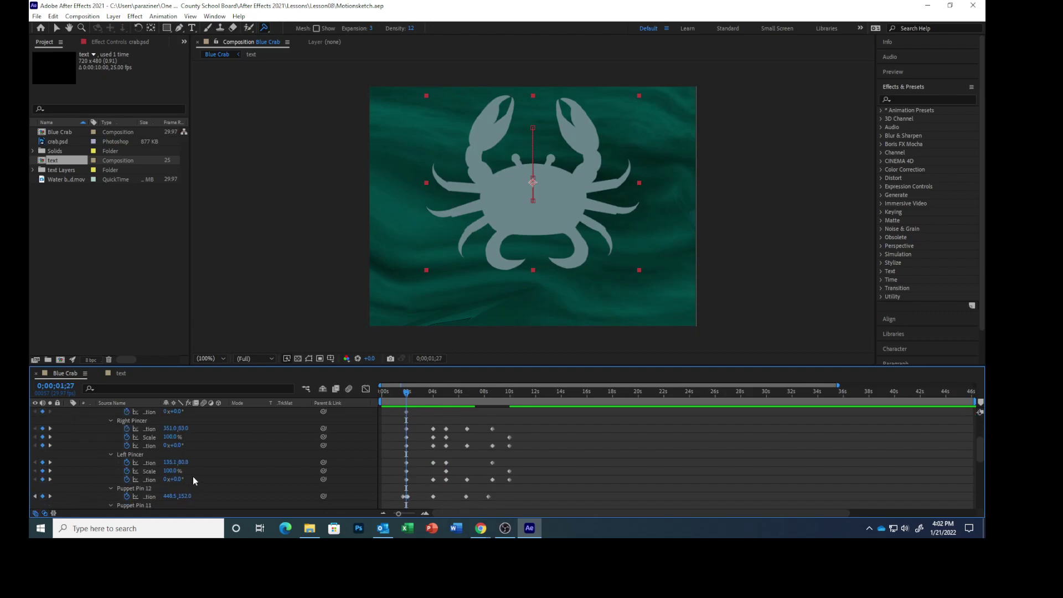
click(134, 454)
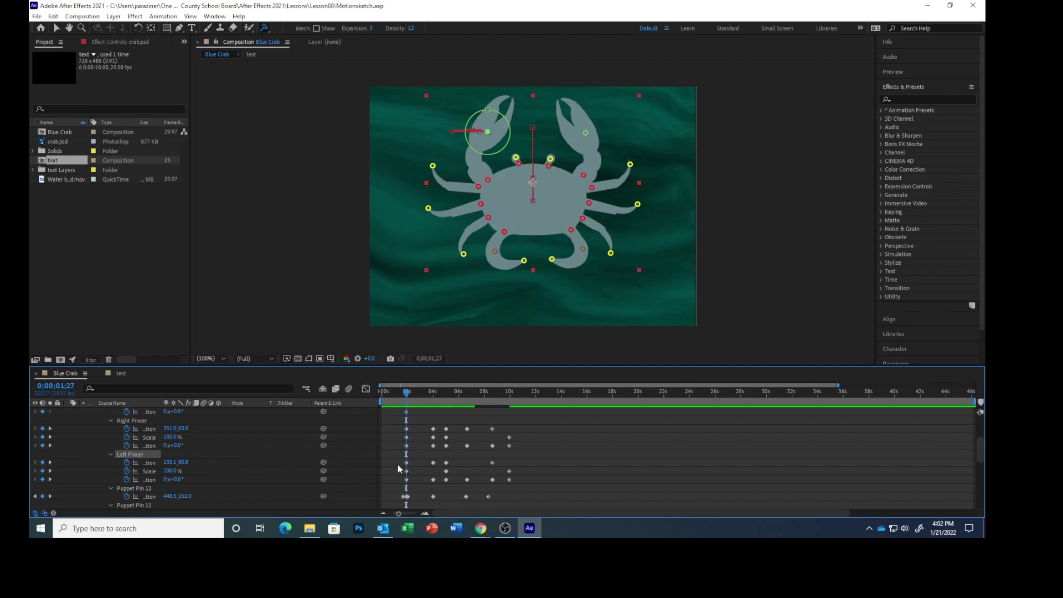
drag(425, 458, 516, 487)
- Delete the Left Pincer's recorded keyframes, then select and delete all Right Pincer keyframes
key(Delete)
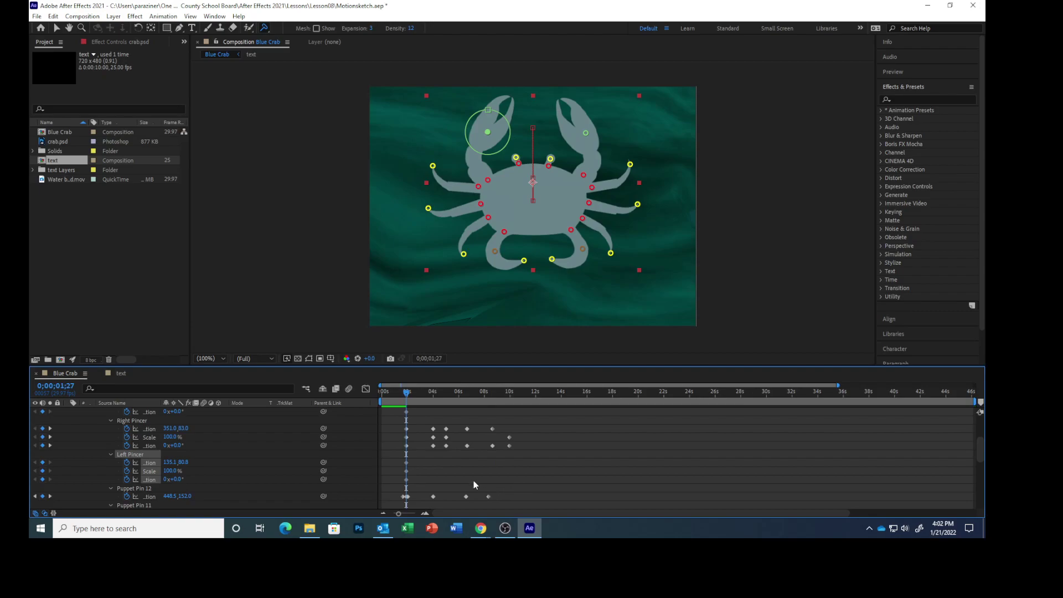
scroll(246, 468, down, 2)
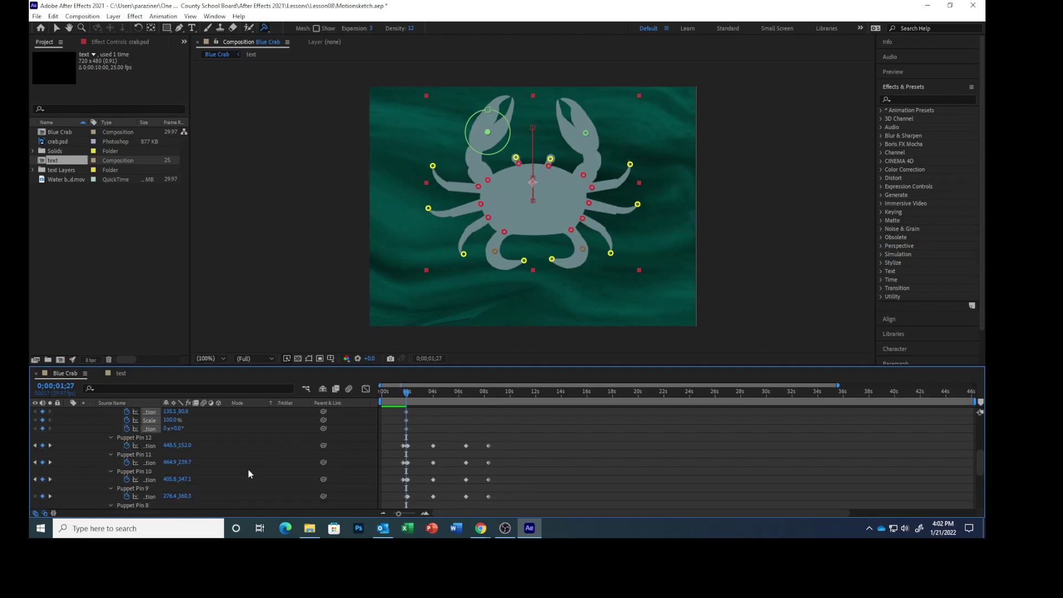
scroll(254, 470, up, 4)
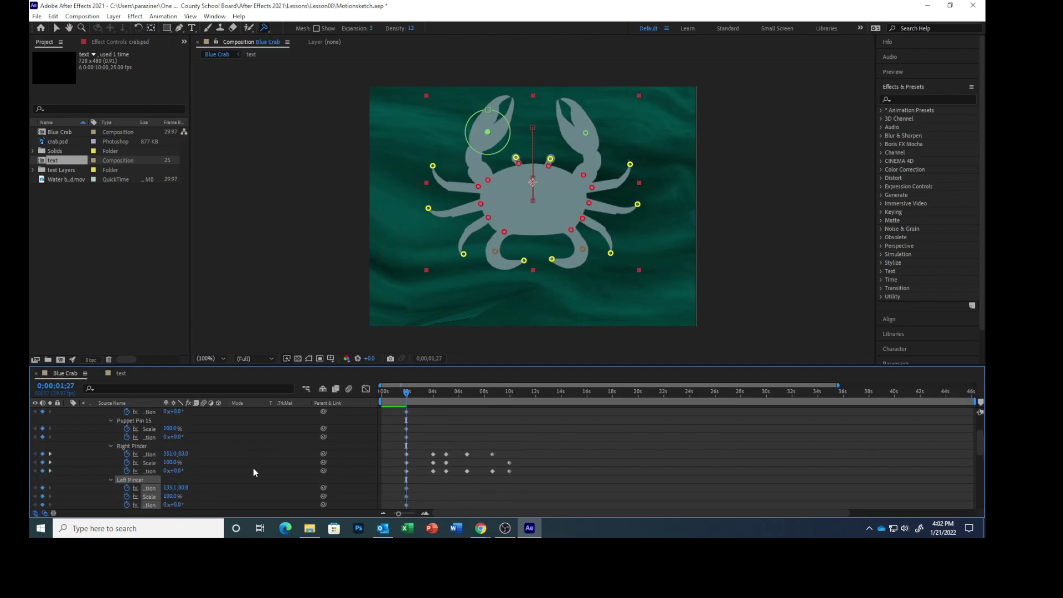
click(138, 445)
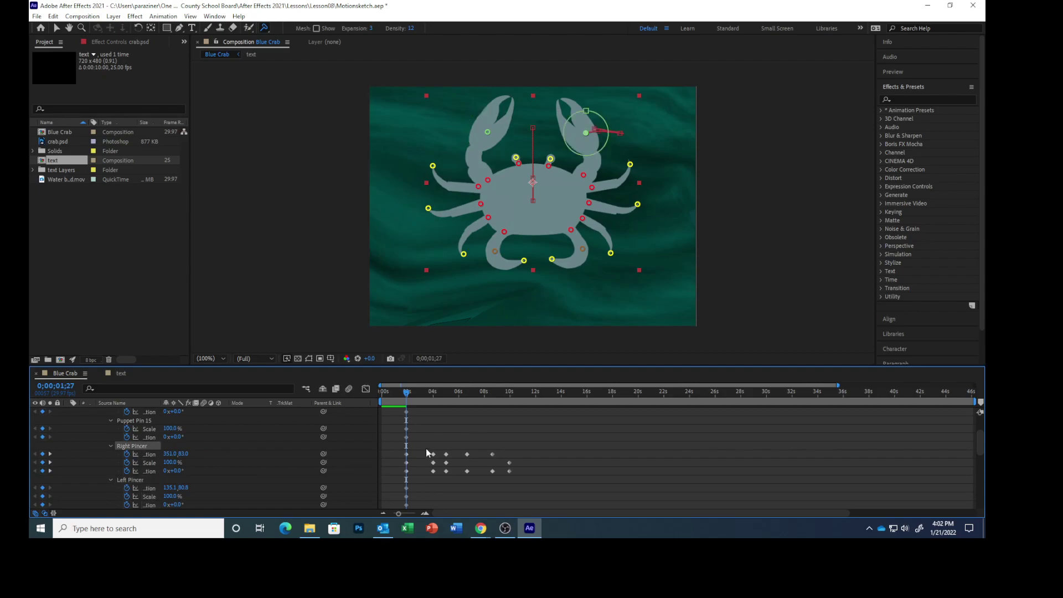
drag(425, 449, 520, 476)
key(Delete)
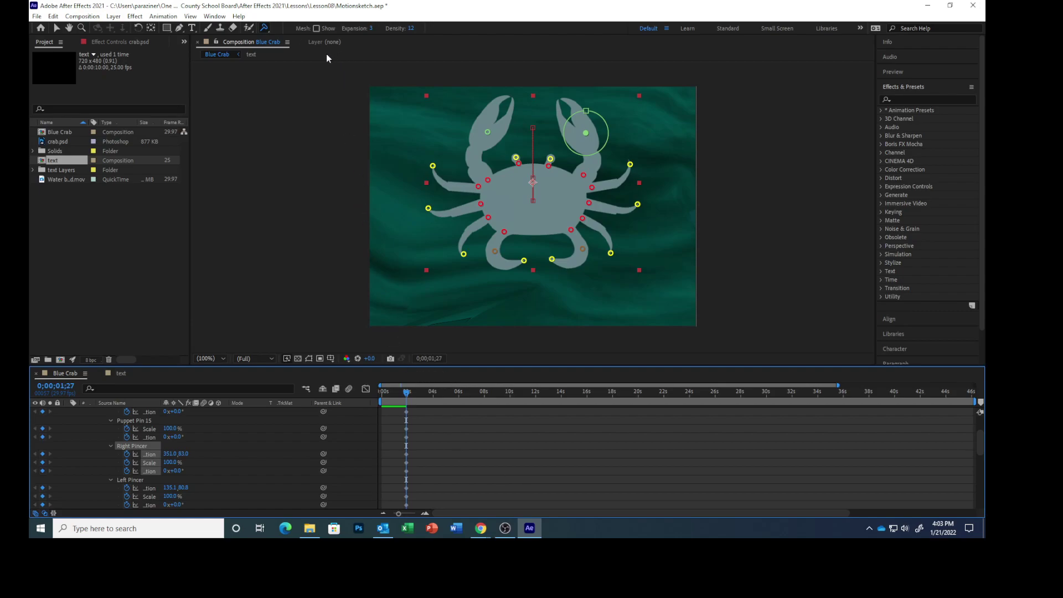
- Switch to the Puppet Position Pin Tool and select the Left Pincer pin in the timeline
click(269, 30)
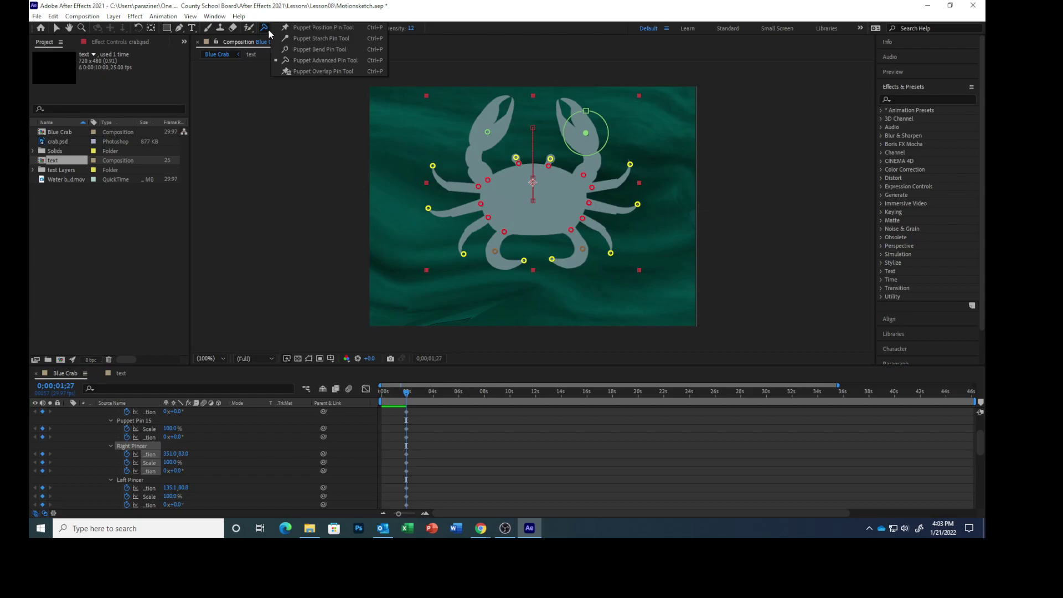
click(312, 29)
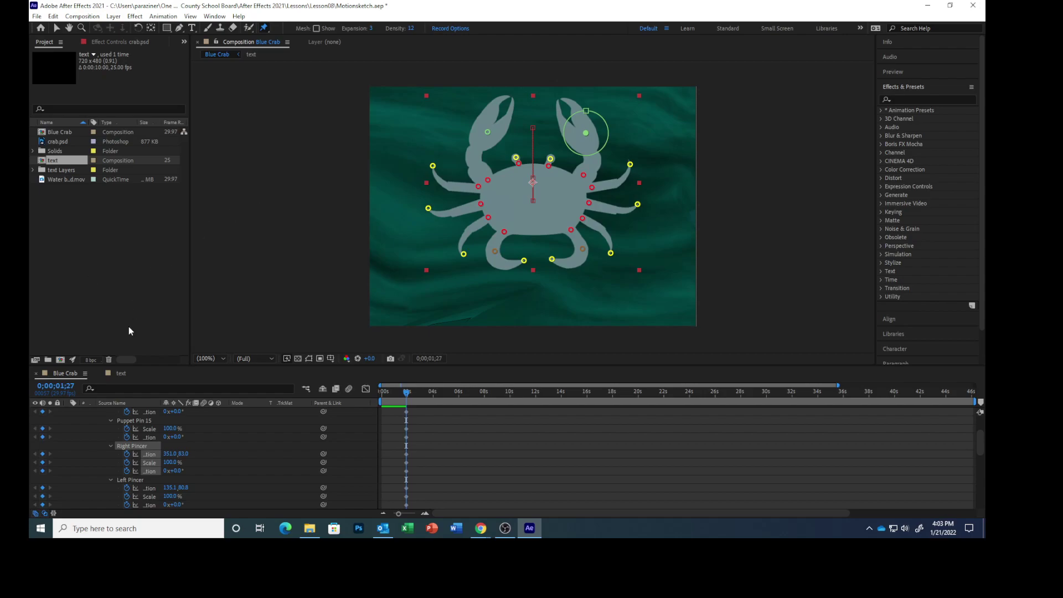
scroll(220, 471, up, 3)
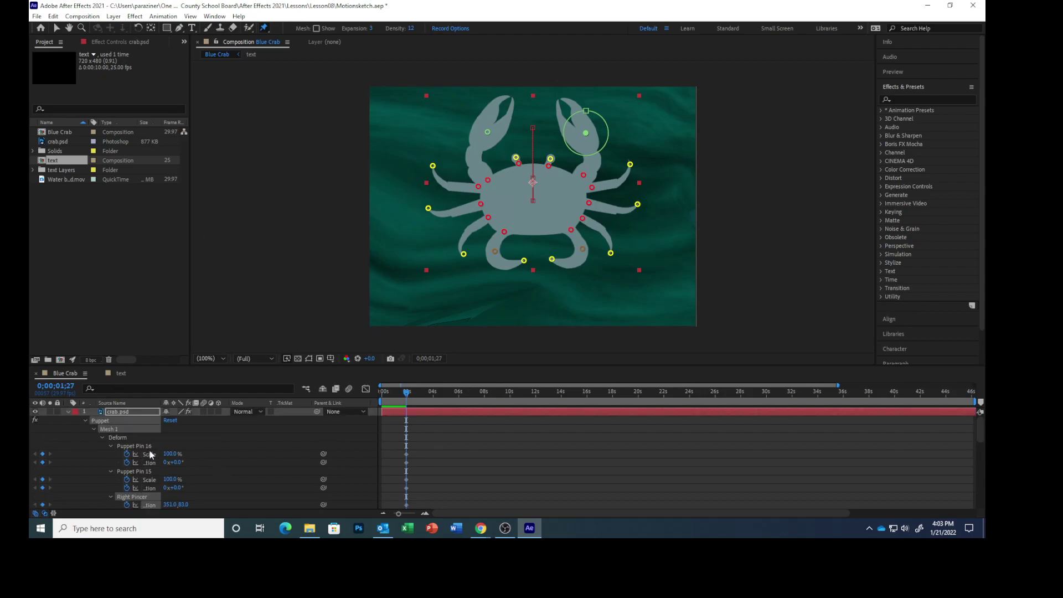
click(128, 420)
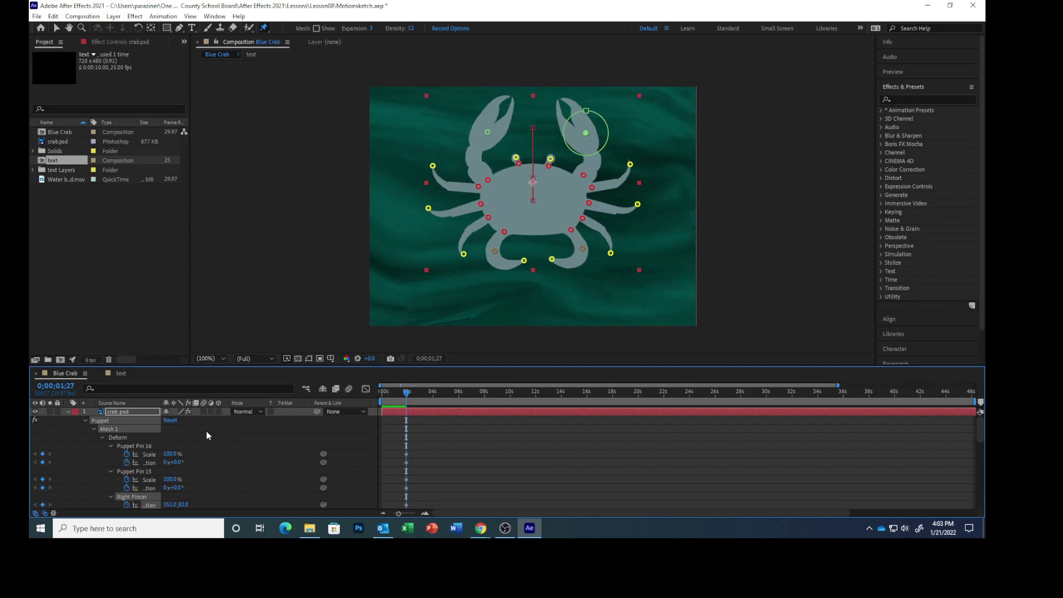
scroll(270, 471, down, 3)
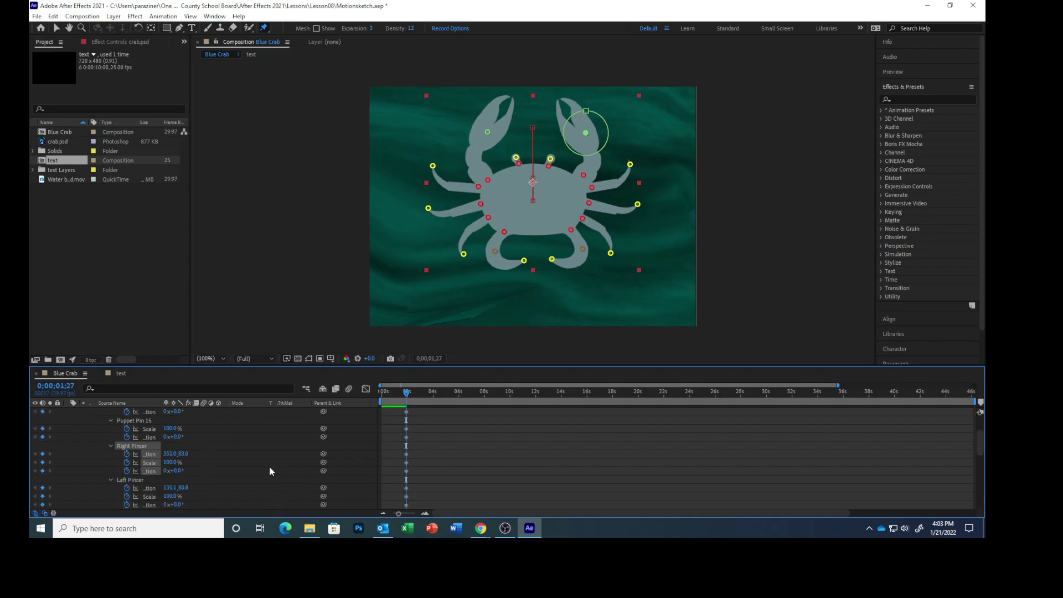
scroll(270, 472, down, 2)
click(128, 454)
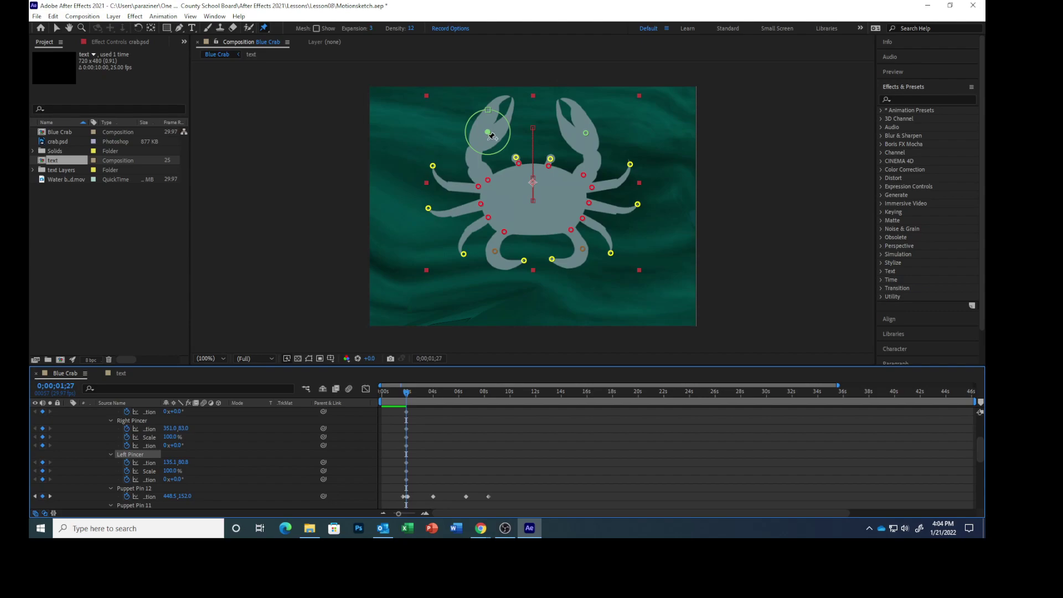
- Add a new pin to the left claw, undoing an accidentally placed one
click(487, 140)
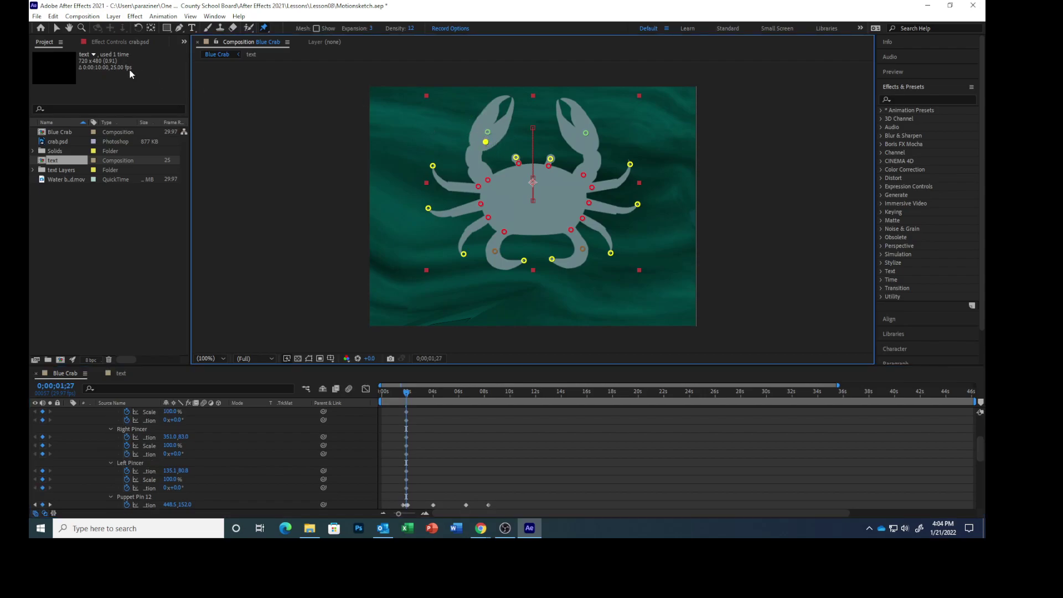
key(ctrl+z)
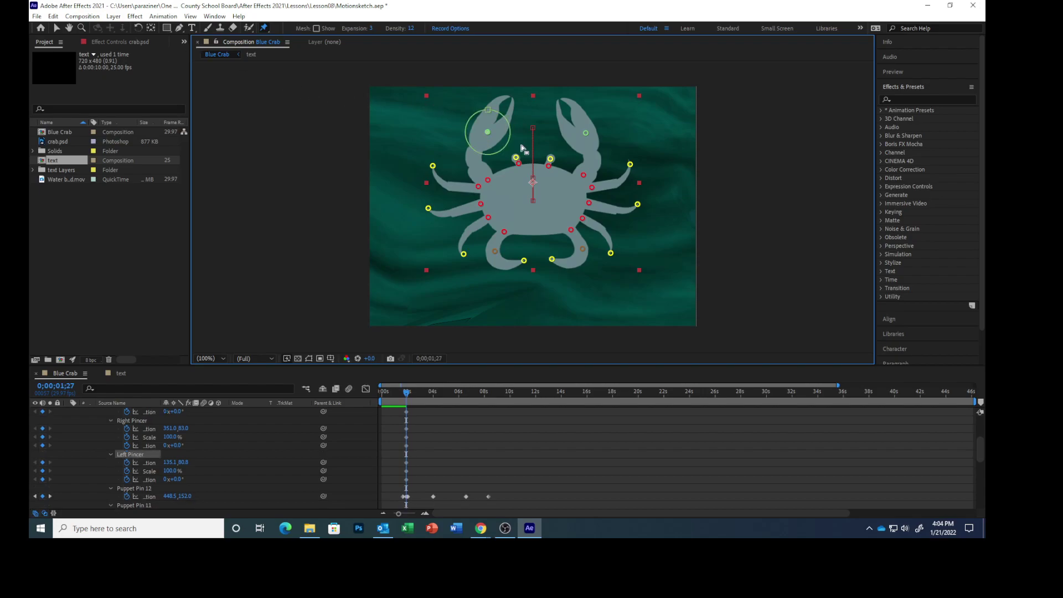
click(497, 130)
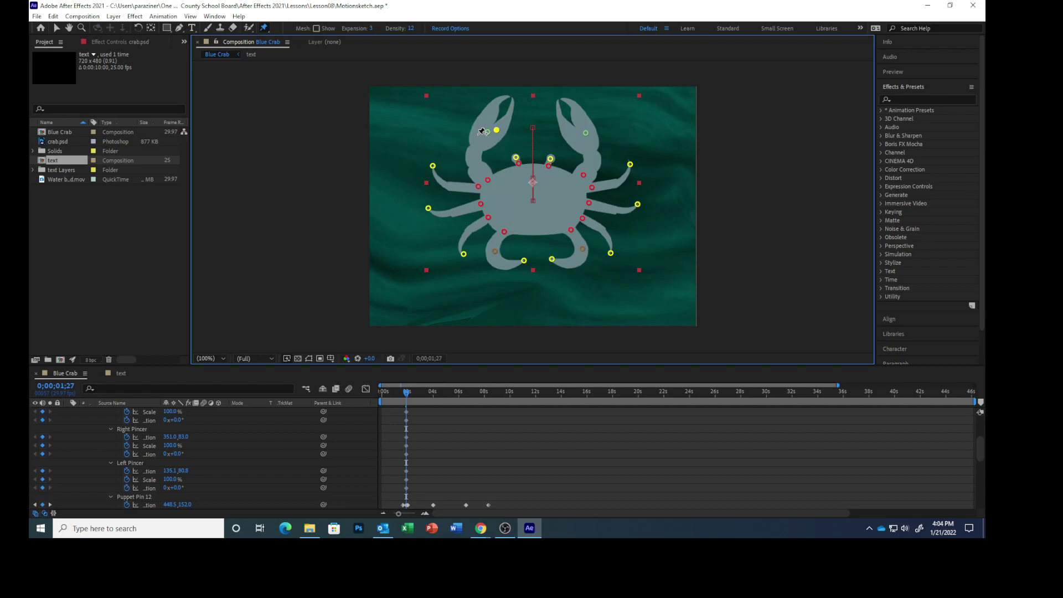
click(487, 132)
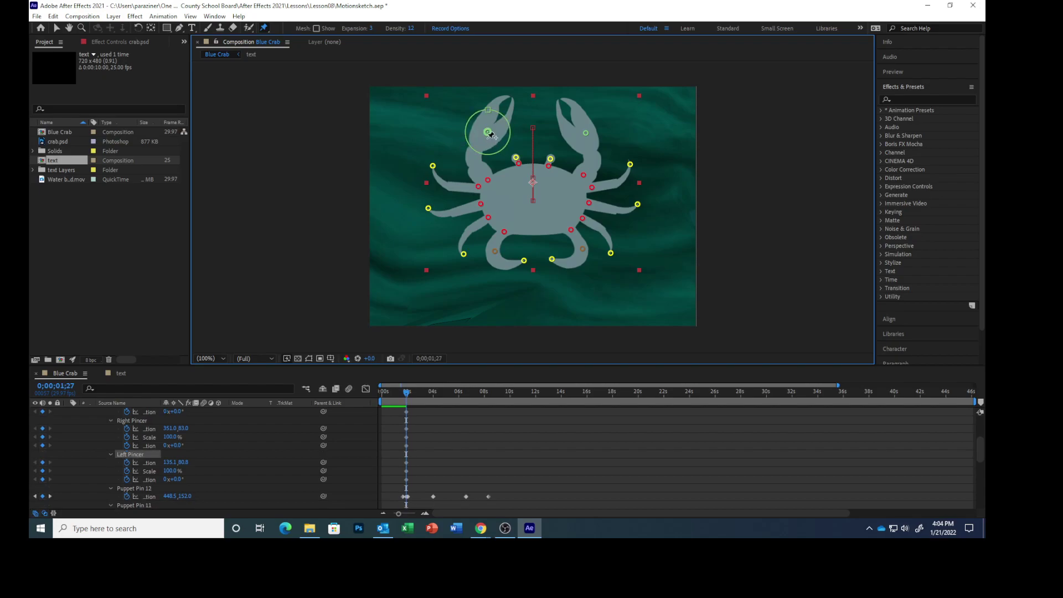
- Motion-sketch the left claw's pinch, then record the Right Pincer's pinching motion
click(485, 144)
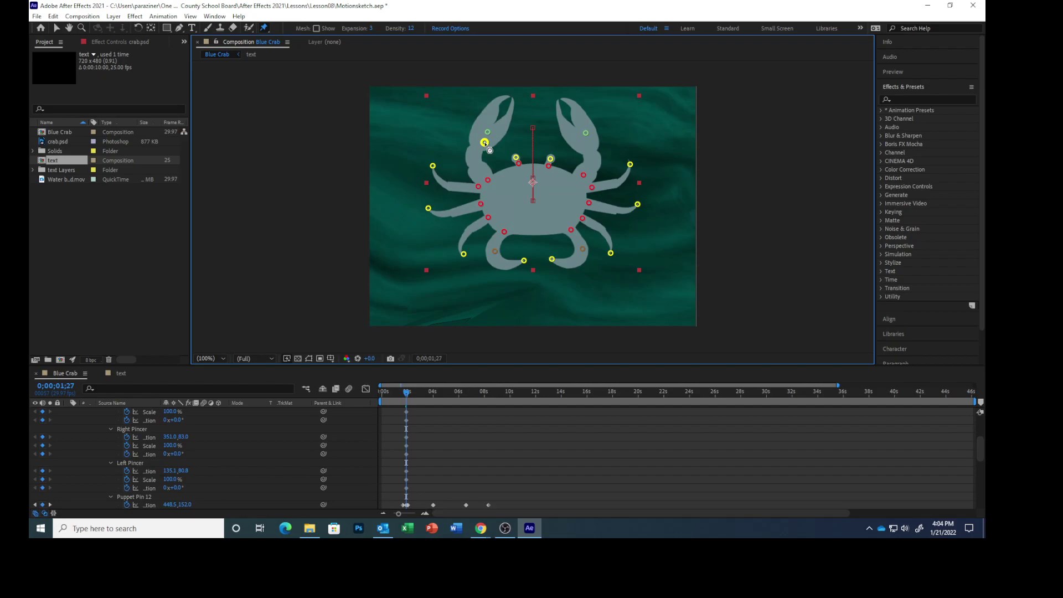
mouse_move(487, 146)
mouse_down()
mouse_move(471, 136)
mouse_move(519, 131)
mouse_move(474, 108)
mouse_move(491, 98)
mouse_move(470, 117)
mouse_move(519, 117)
mouse_move(485, 132)
mouse_move(506, 111)
mouse_move(477, 117)
mouse_up()
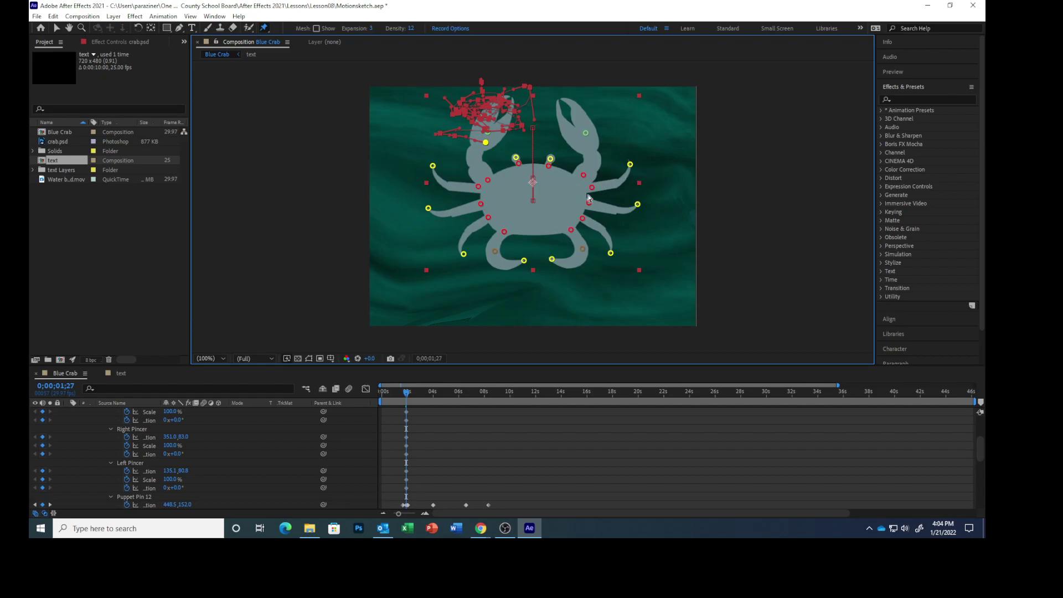
click(137, 432)
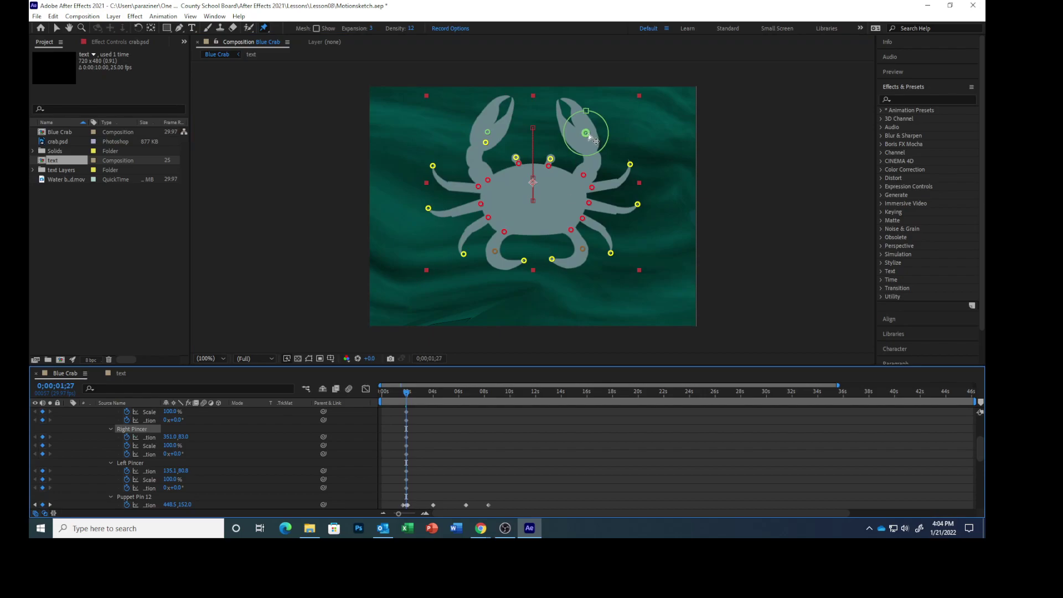
mouse_move(591, 140)
mouse_down()
mouse_move(566, 126)
mouse_move(622, 124)
mouse_move(615, 131)
mouse_move(565, 109)
mouse_move(563, 123)
mouse_move(615, 125)
mouse_move(588, 130)
mouse_up()
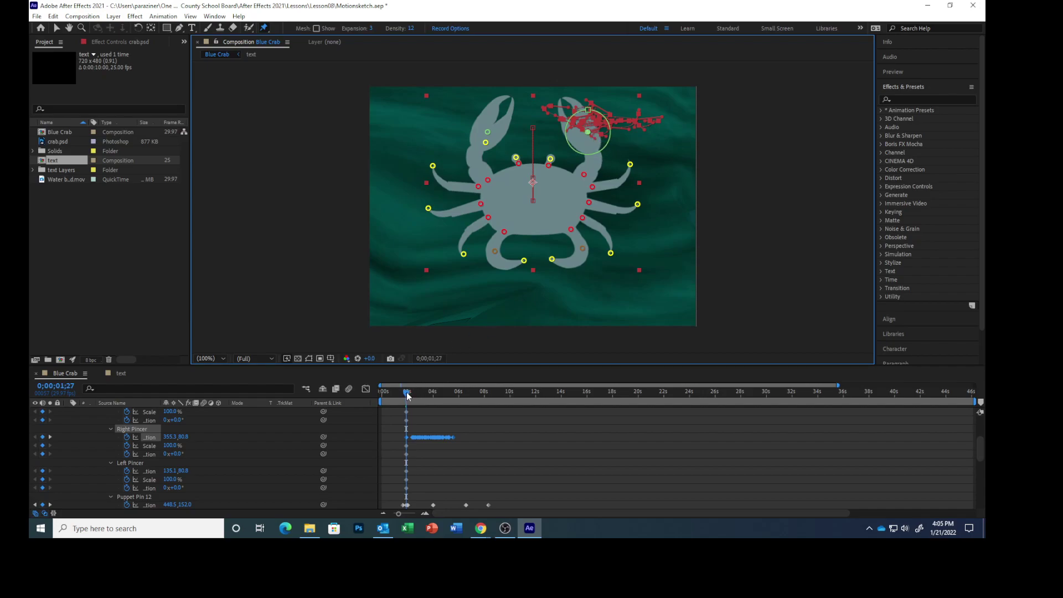
- Play the animation from the first frame to review the claw pinches, then stop playback
click(385, 392)
key(Home)
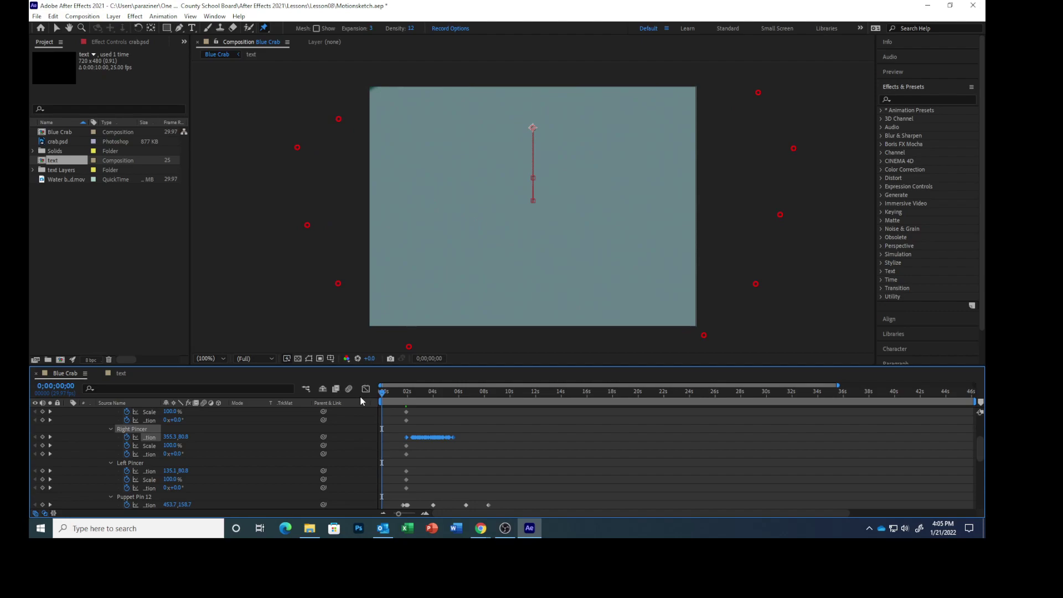
key(space)
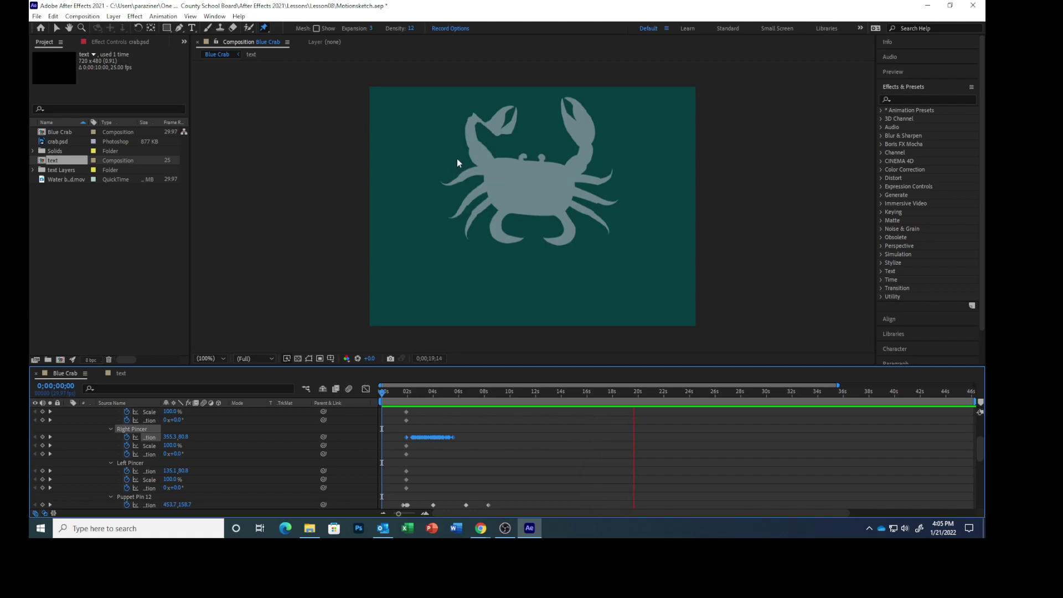
key(space)
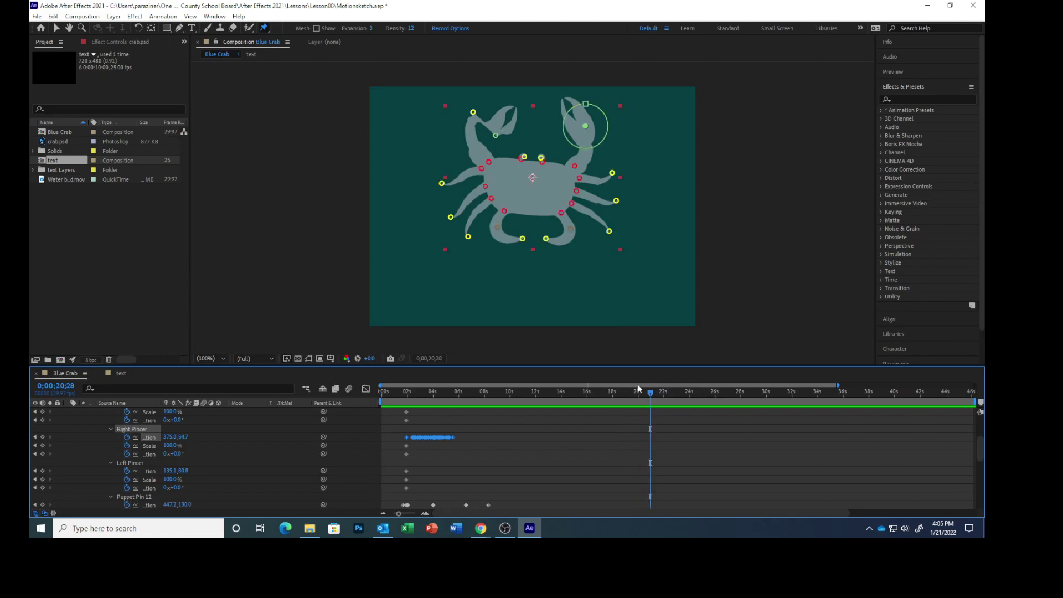